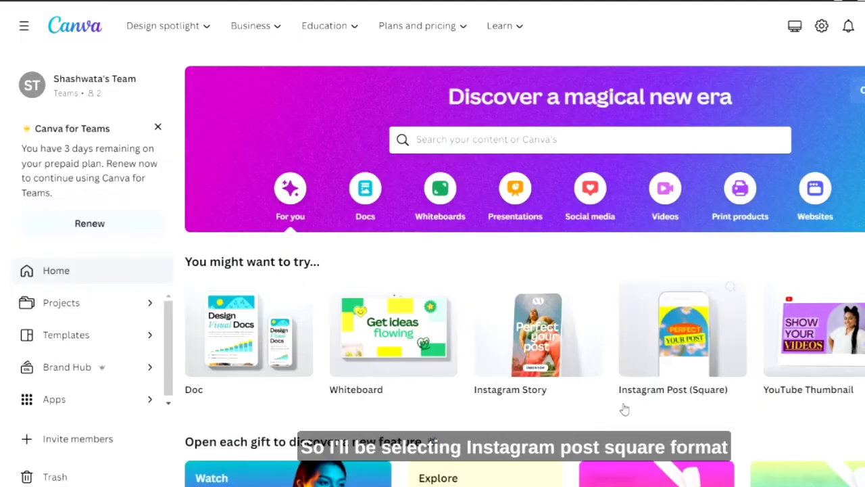
Step: Start a blank Instagram Post (Square) design and set its page background colour to Black
mouse_move(673, 378)
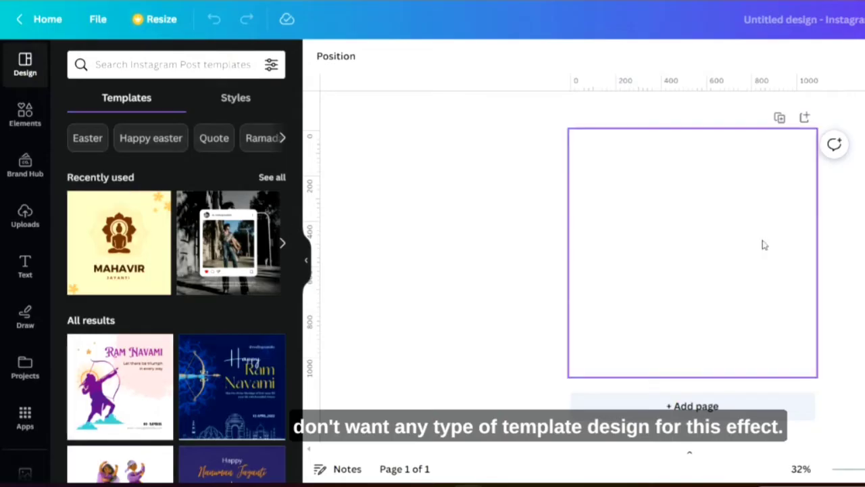
left_click(644, 230)
left_click(319, 56)
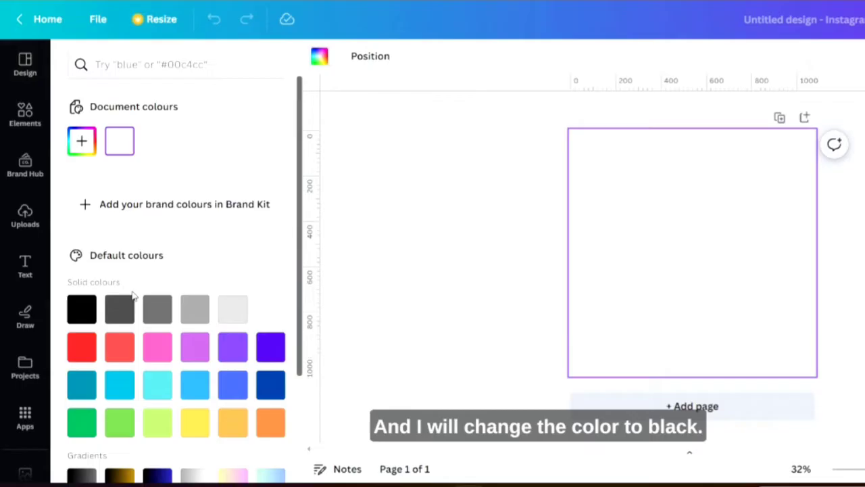
left_click(82, 309)
key("Escape")
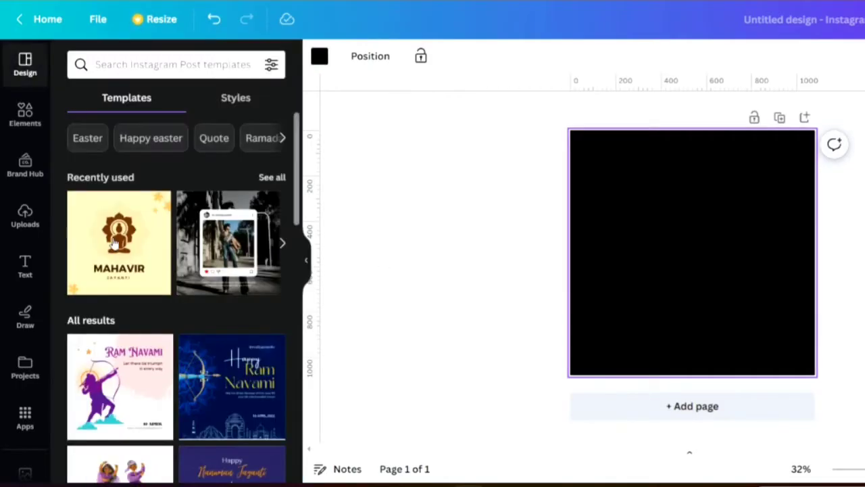
Step: Add a heading text box to the page and set its font to Livvic Bold
left_click(25, 267)
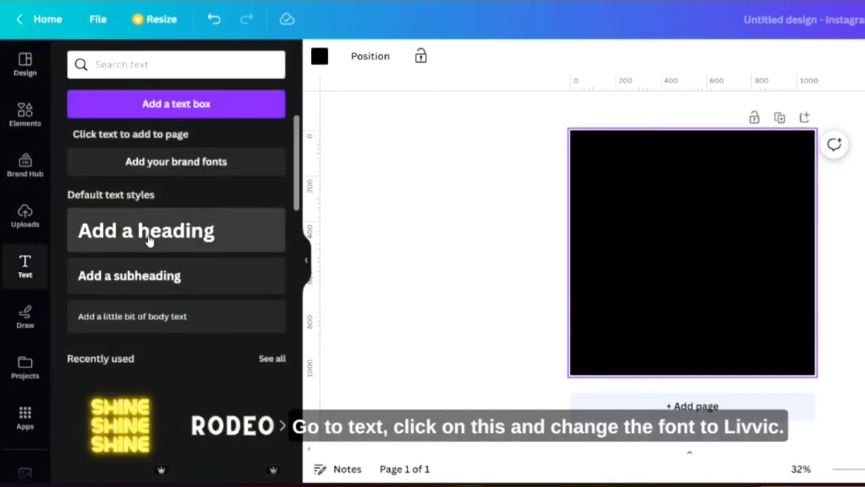
left_click(149, 240)
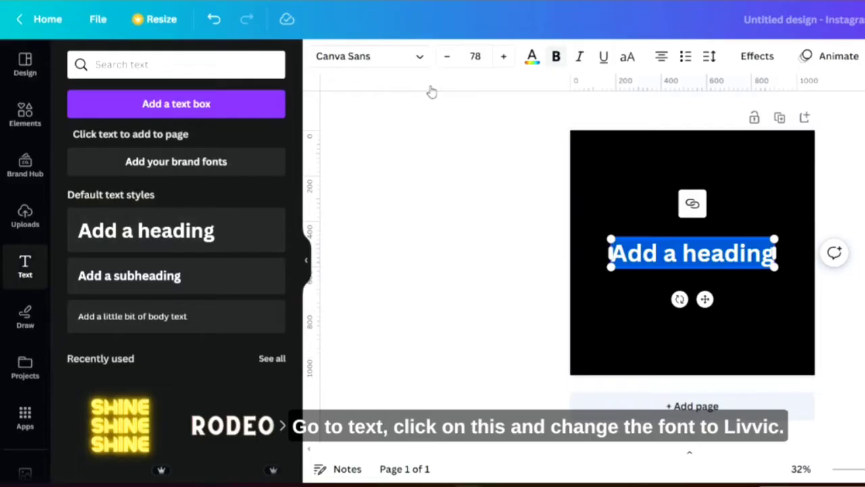
left_click(363, 55)
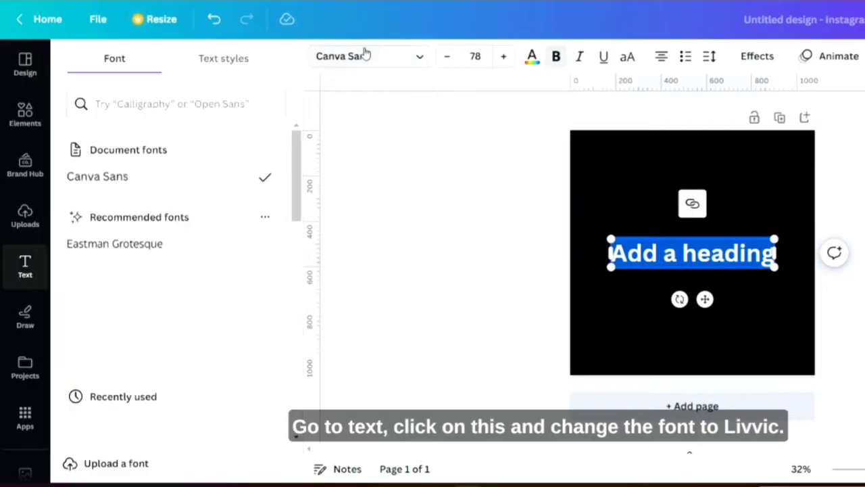
left_click(143, 95)
type("livv")
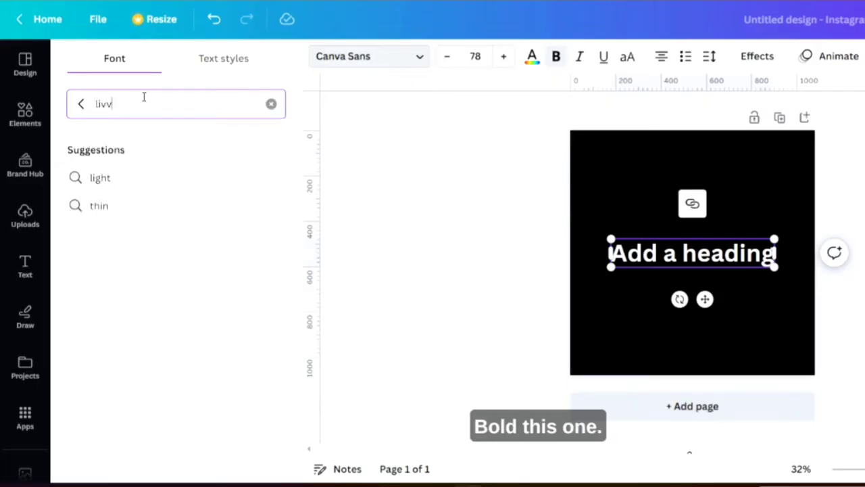
type("ic")
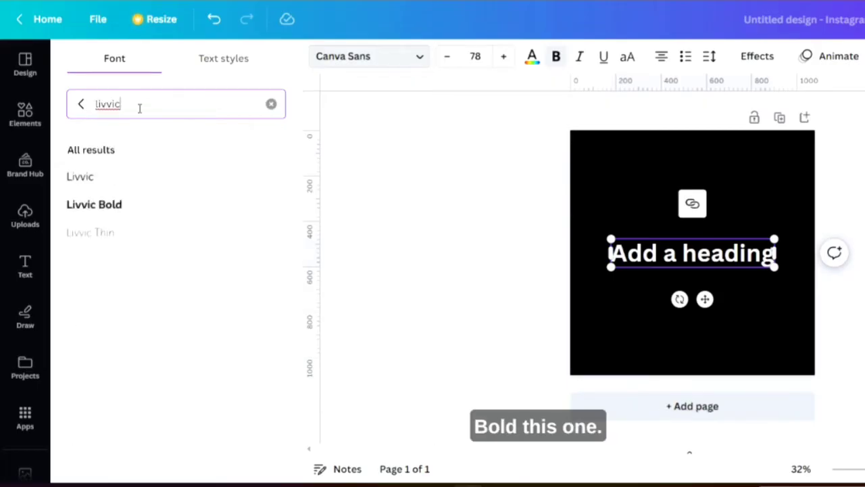
left_click(110, 205)
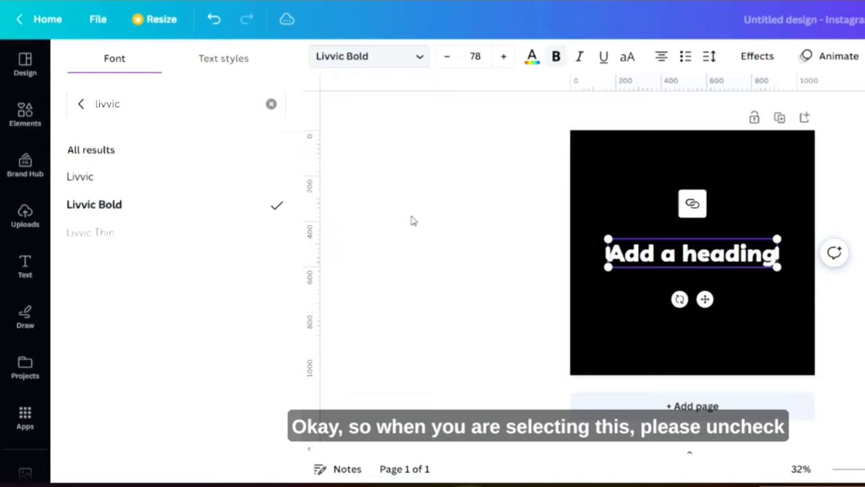
Step: Turn off bold on the heading and replace its text with 'D S G'
left_click(555, 56)
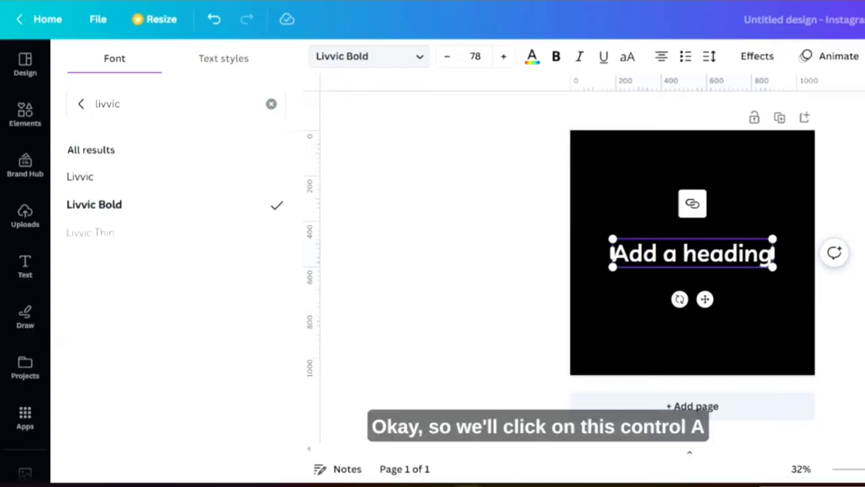
double_click(690, 255)
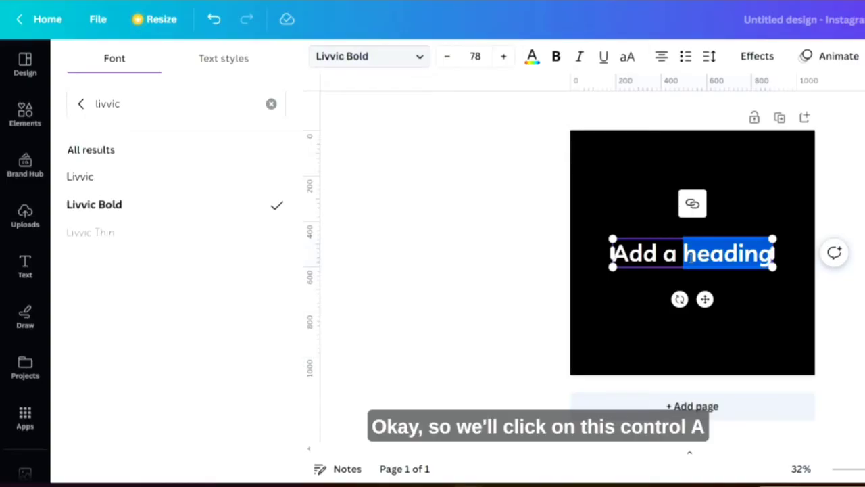
key("ctrl+a")
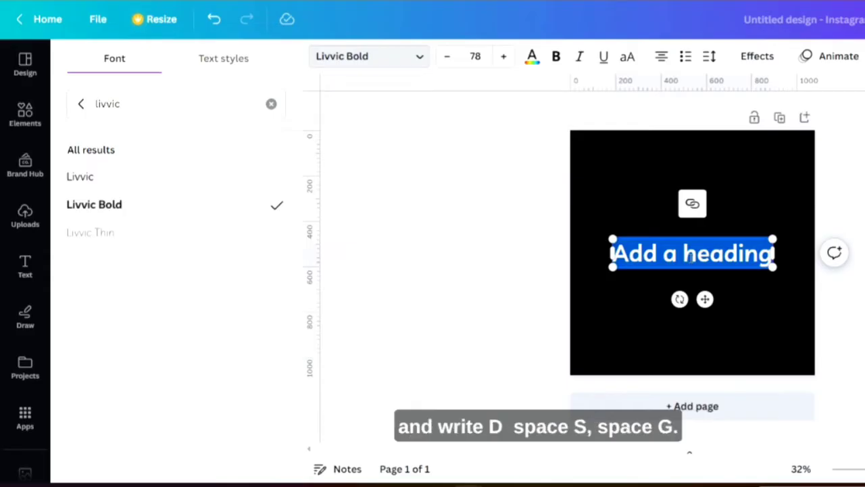
type("D S")
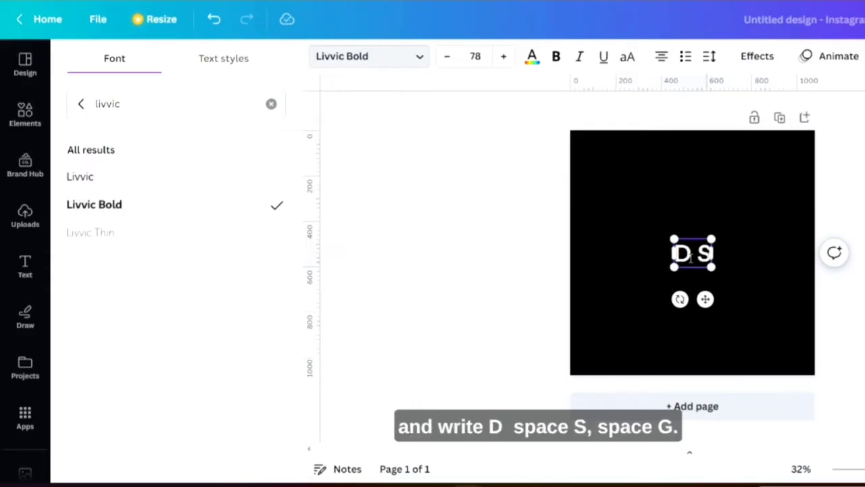
type(" G")
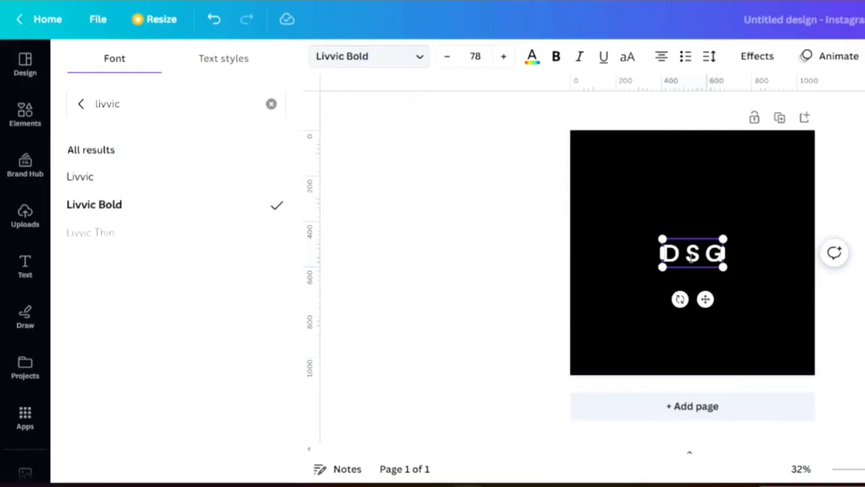
Step: Scale the D S G heading up to size 276 and nudge it slightly up and right
left_click(662, 289)
left_click(676, 256)
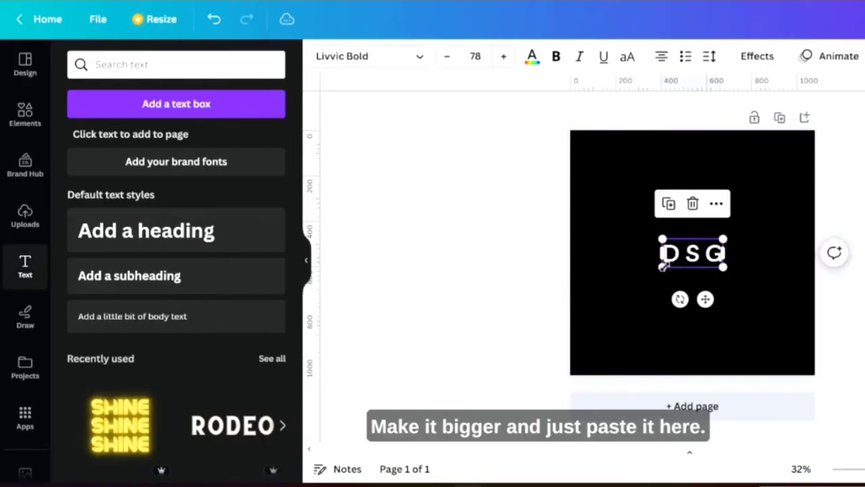
left_click_drag(660, 266, 592, 348)
left_click_drag(571, 310, 571, 309)
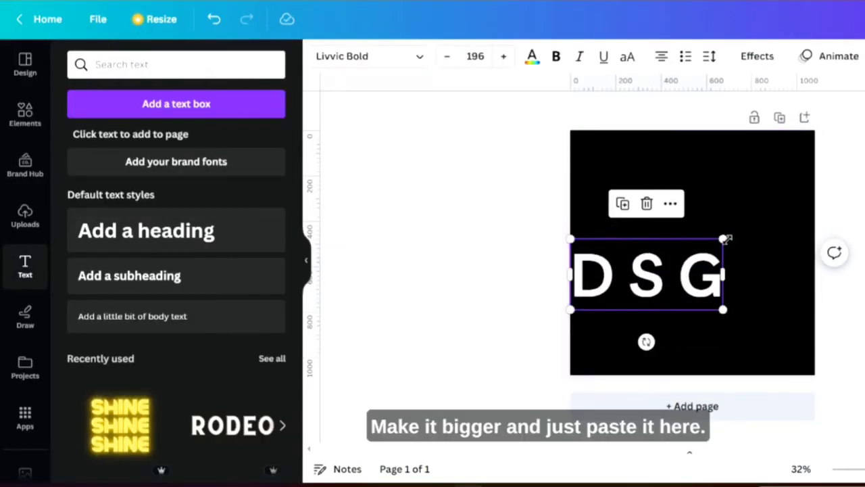
left_click_drag(722, 240, 784, 211)
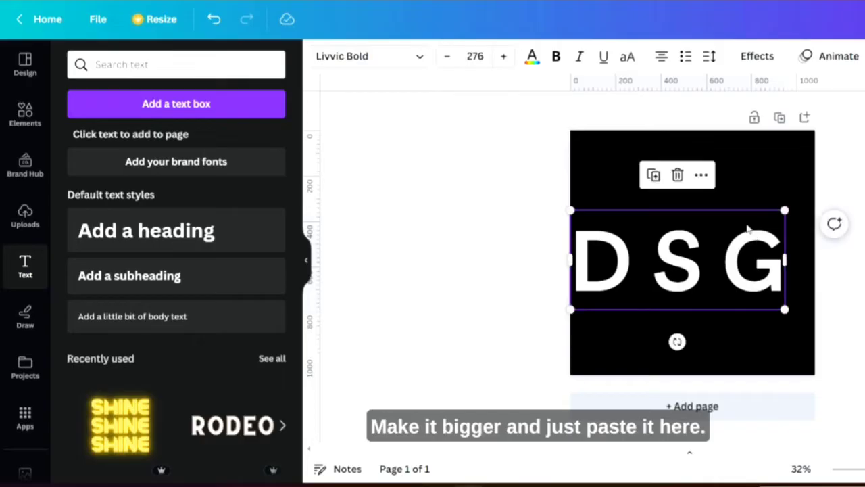
left_click_drag(753, 251, 768, 242)
key("Escape")
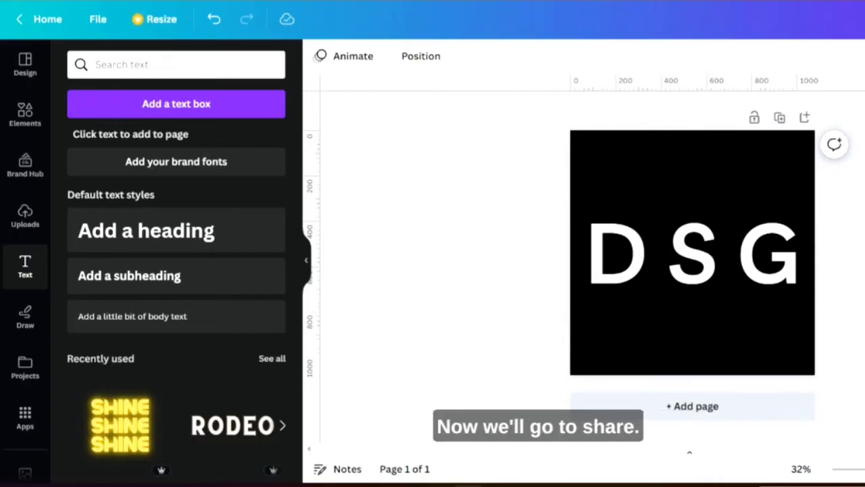
Step: Download the design as a PNG and upload 'D S G (1).png' back into Canva
left_click(859, 376)
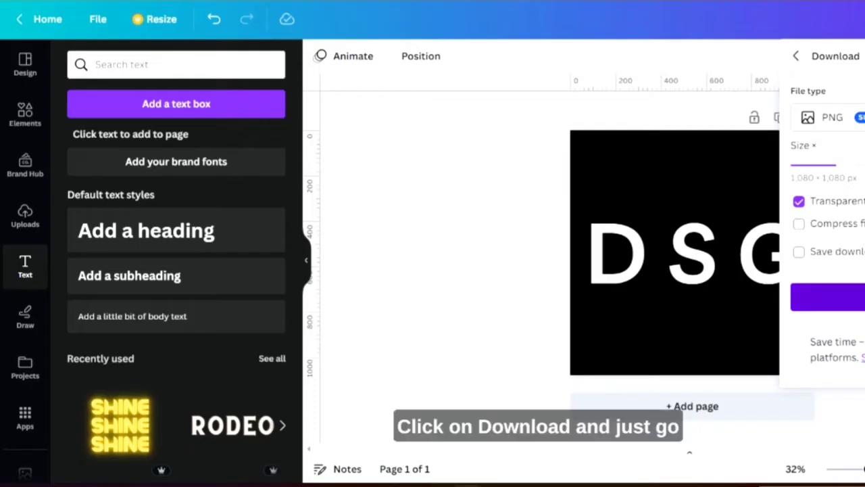
left_click(828, 296)
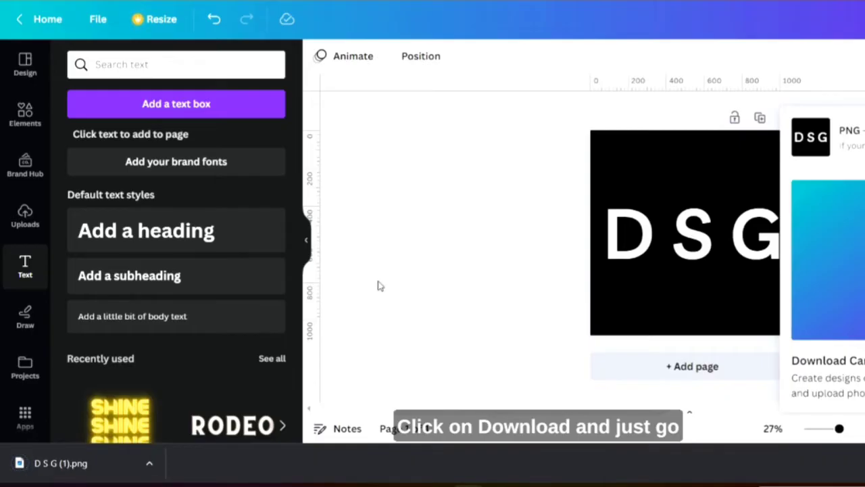
left_click_drag(90, 463, 112, 216)
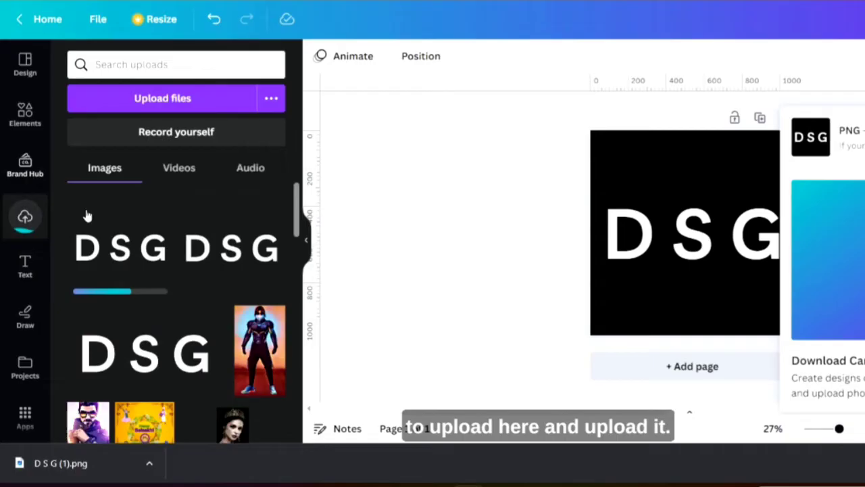
Step: Add a new blank black page and place the uploaded DSG image on it
left_click(558, 273)
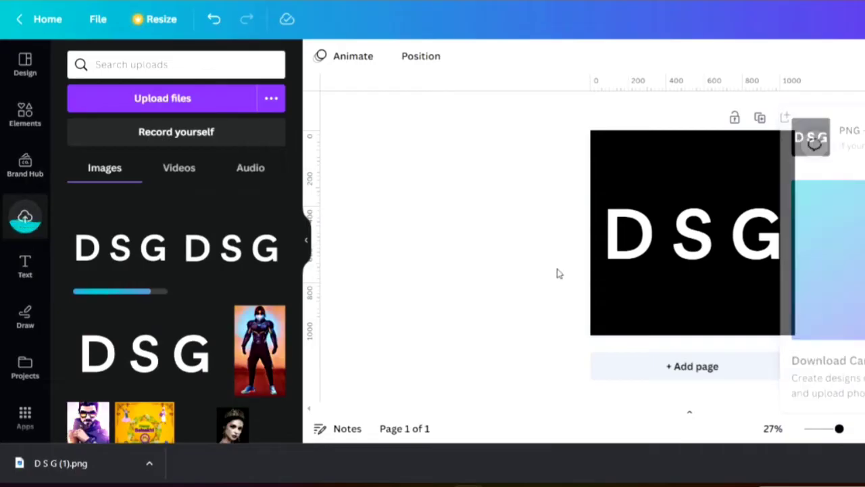
left_click(676, 362)
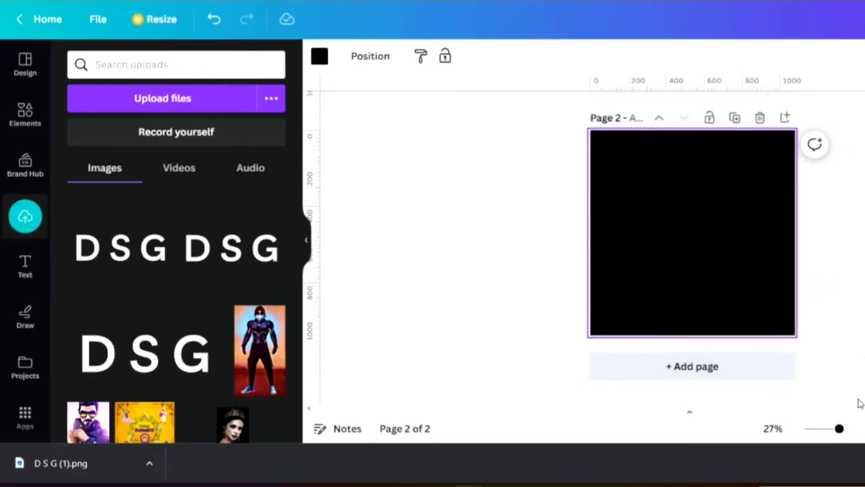
left_click_drag(839, 428, 852, 428)
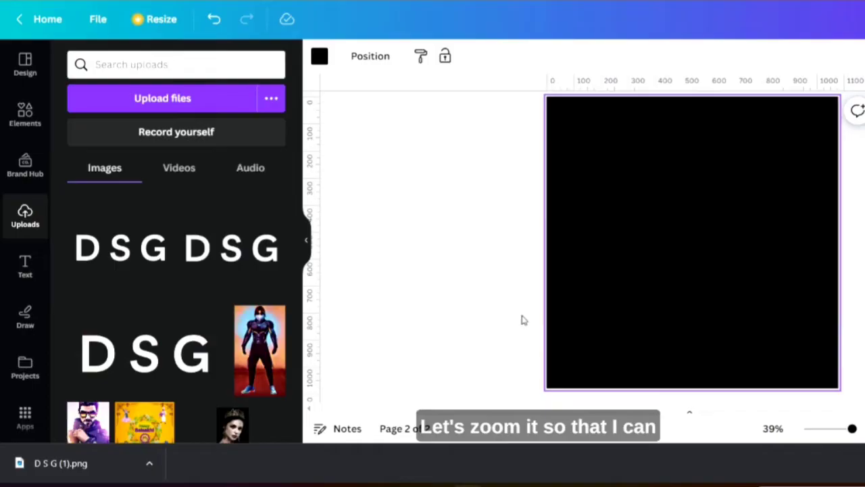
left_click(108, 252)
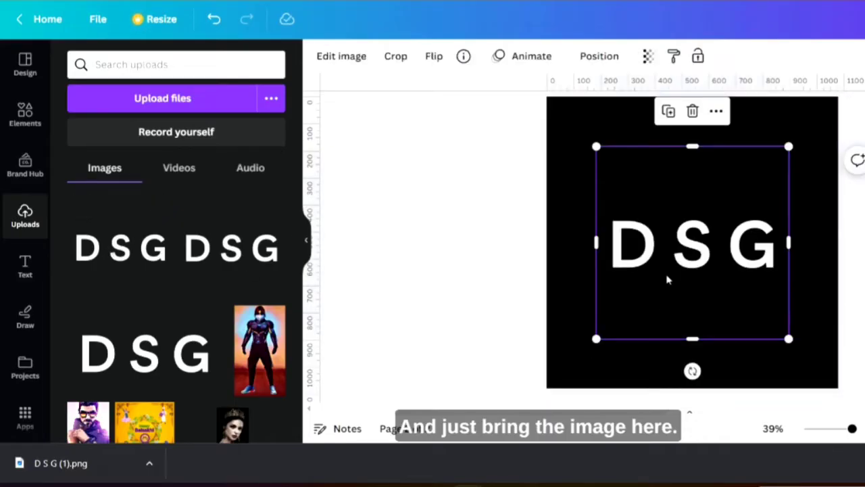
left_click(25, 115)
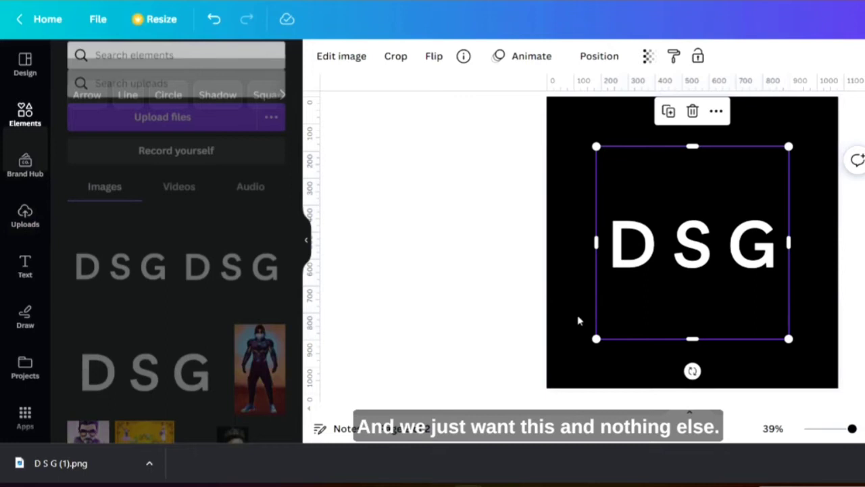
Step: Scale the DSG image out from its lower-left and top-right corners until it nearly reaches the page edges
left_click_drag(596, 339, 553, 381)
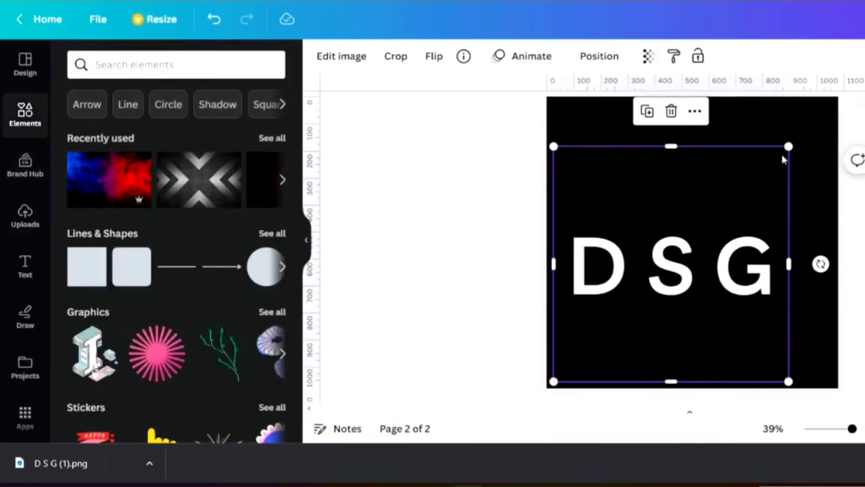
left_click_drag(788, 147, 827, 109)
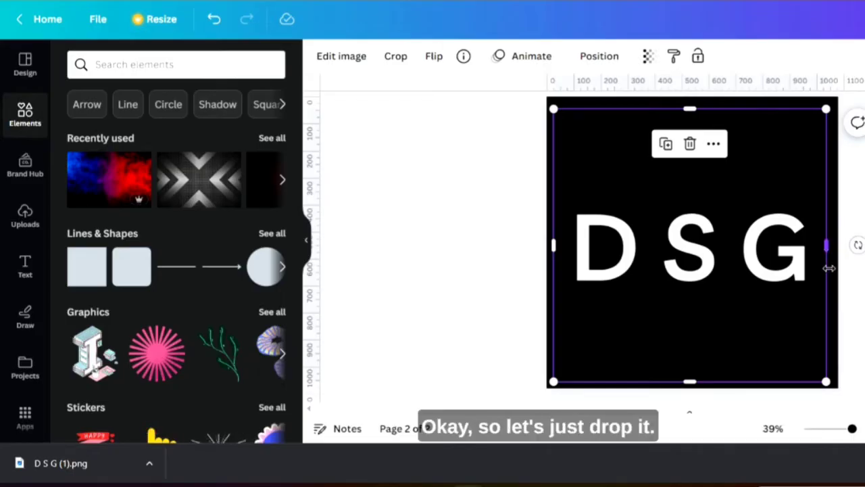
Step: Crop the DSG image down to just the D letter, trimming space above and below
left_click_drag(828, 251, 650, 251)
left_click_drag(602, 109, 596, 206)
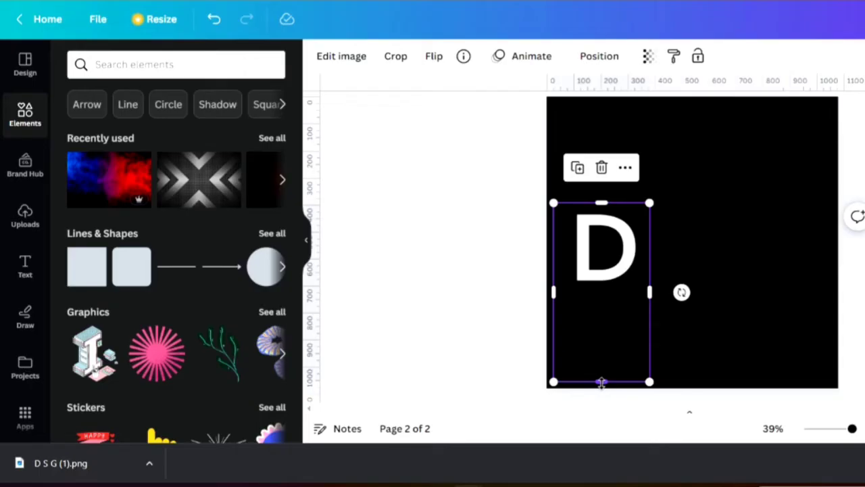
left_click_drag(601, 382, 607, 294)
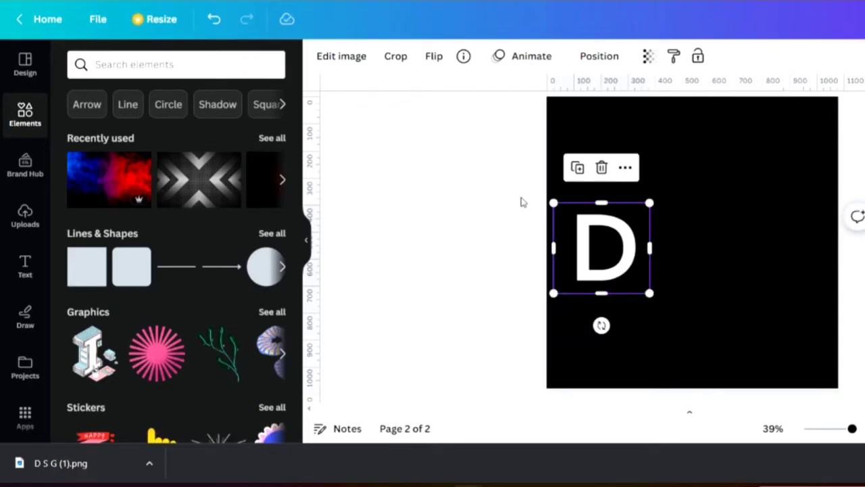
Step: Duplicate the D piece and re-crop the copy to show only the S
left_click(578, 168)
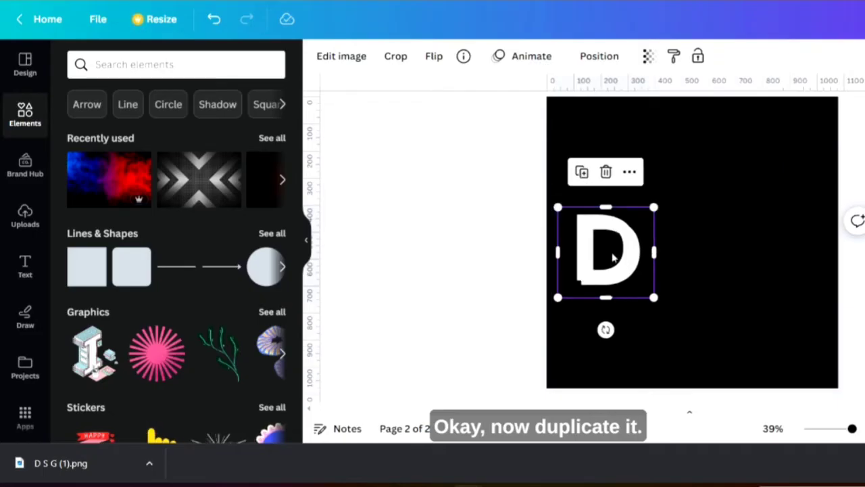
left_click_drag(613, 257, 728, 248)
left_click_drag(555, 248, 657, 248)
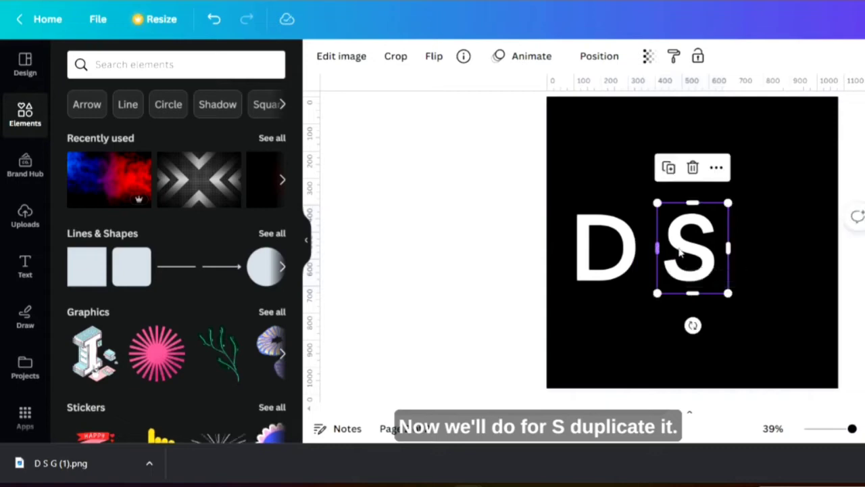
Step: Duplicate the S piece, align it, and re-crop the copy to show only the G
left_click(668, 169)
mouse_move(808, 266)
left_mouse_down()
mouse_move(701, 266)
mouse_move(778, 245)
mouse_move(818, 253)
left_mouse_up()
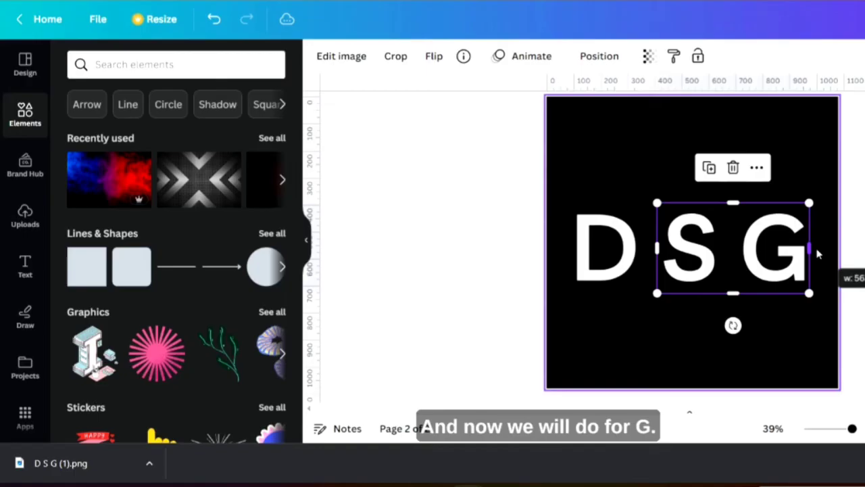
left_click_drag(657, 247, 735, 249)
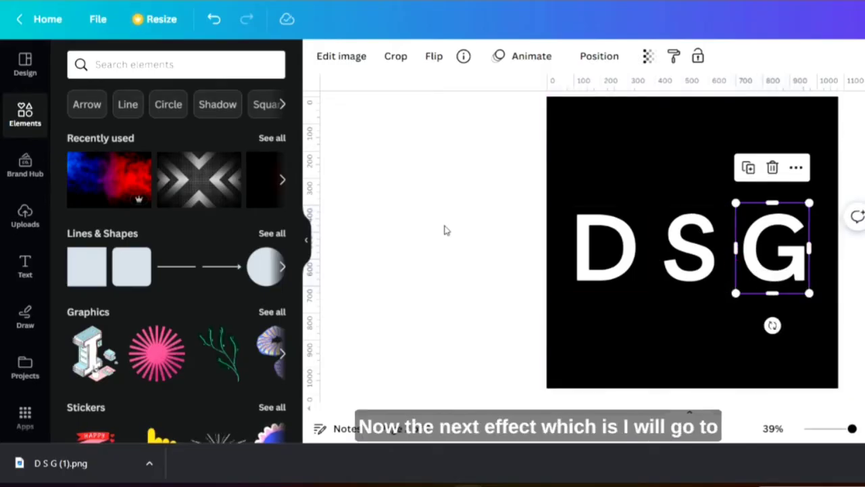
left_click(496, 251)
left_click(580, 254)
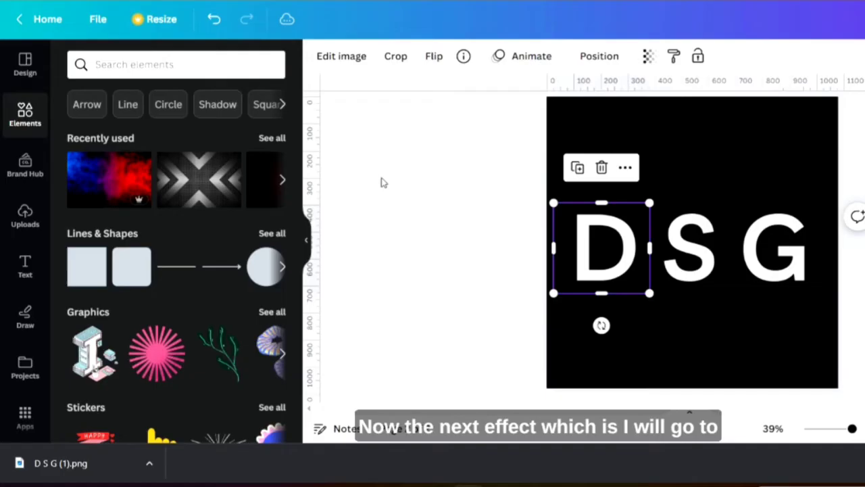
Step: Add a Glow shadow to the D letter and set its colour to Cobalt blue
left_click(335, 57)
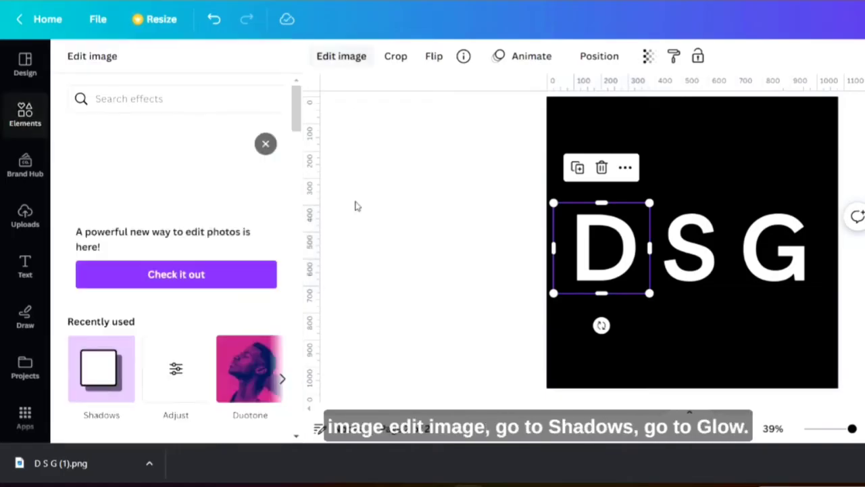
left_click(102, 369)
left_click(193, 132)
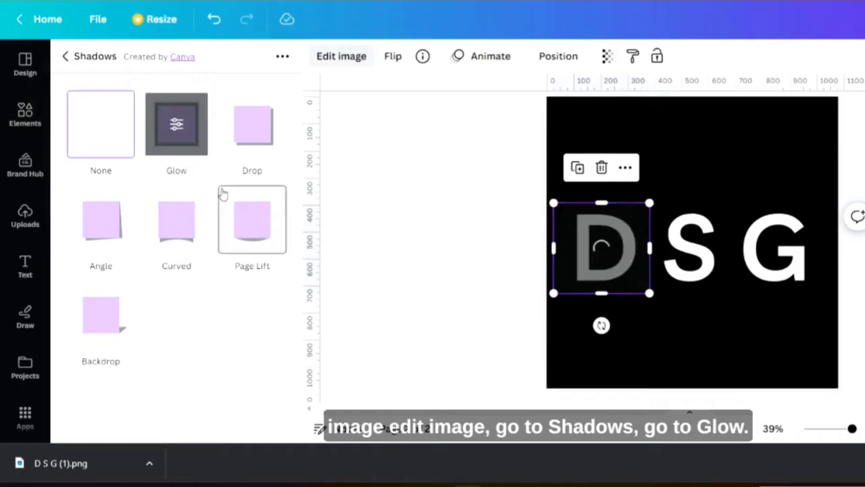
left_click(177, 128)
left_click(261, 238)
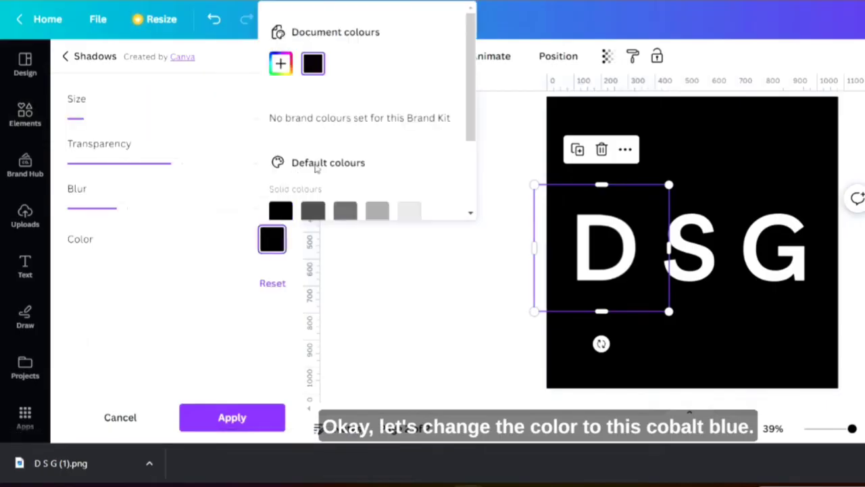
scroll(318, 170, "down", 3)
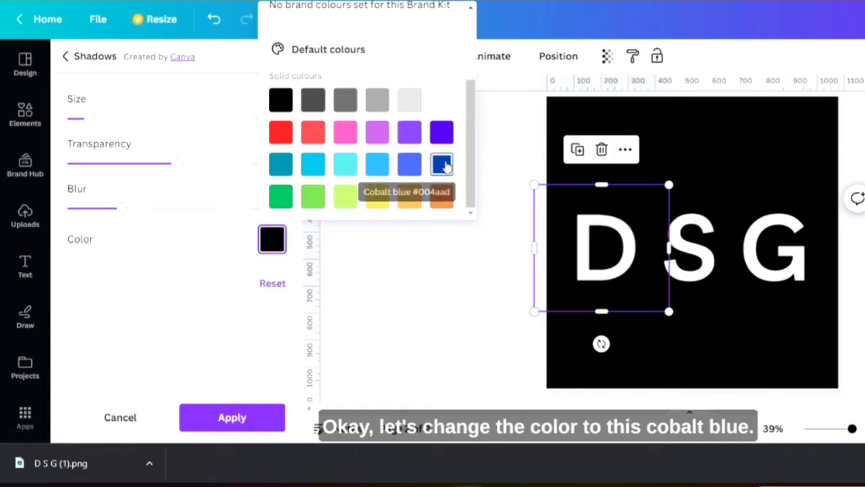
left_click(443, 165)
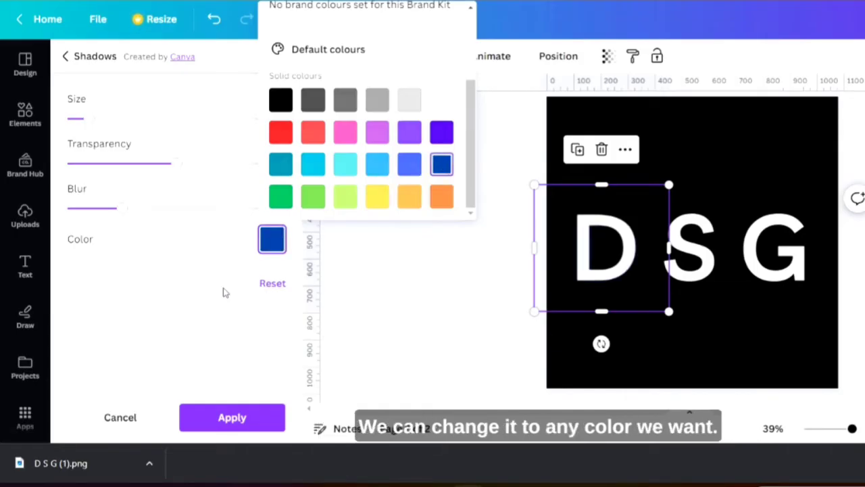
left_click(225, 292)
Step: Set the D's glow to blur 0, size 7 and transparency 100, then apply it
left_click_drag(119, 209, 8, 196)
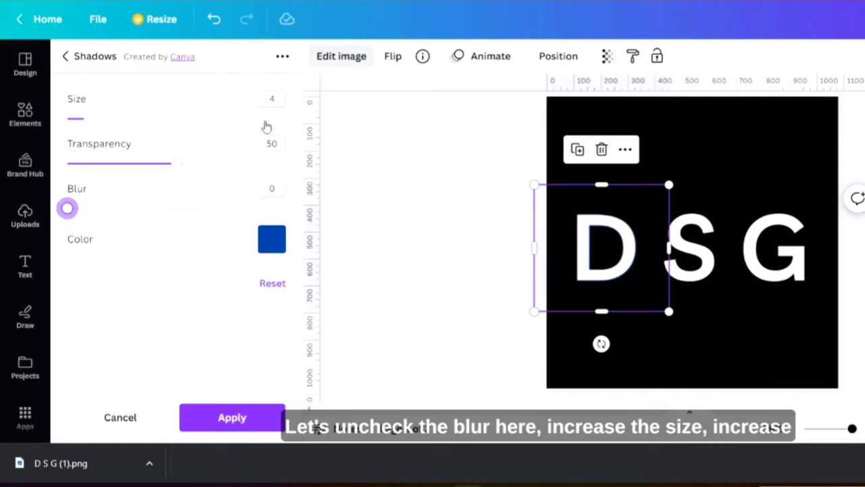
left_click(282, 95)
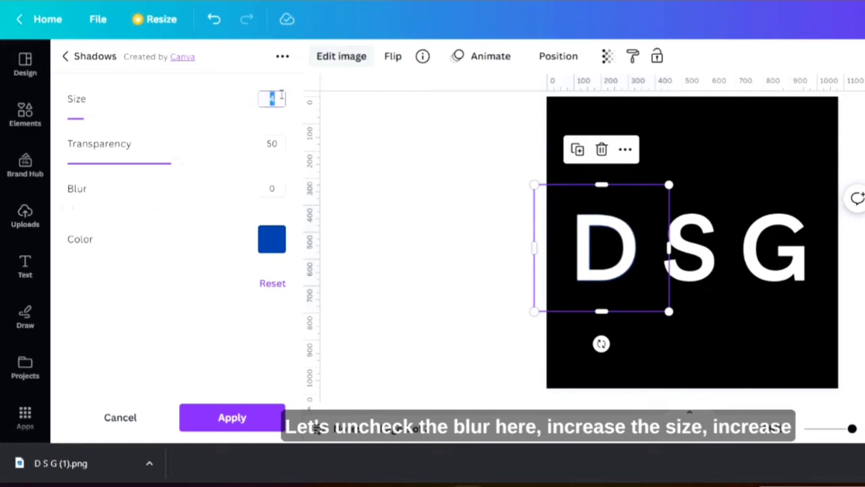
type("7")
left_click(284, 143)
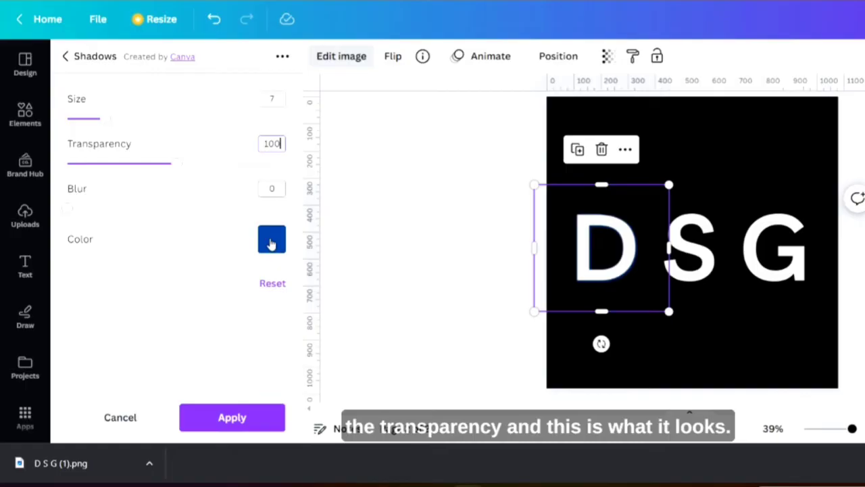
key("Return")
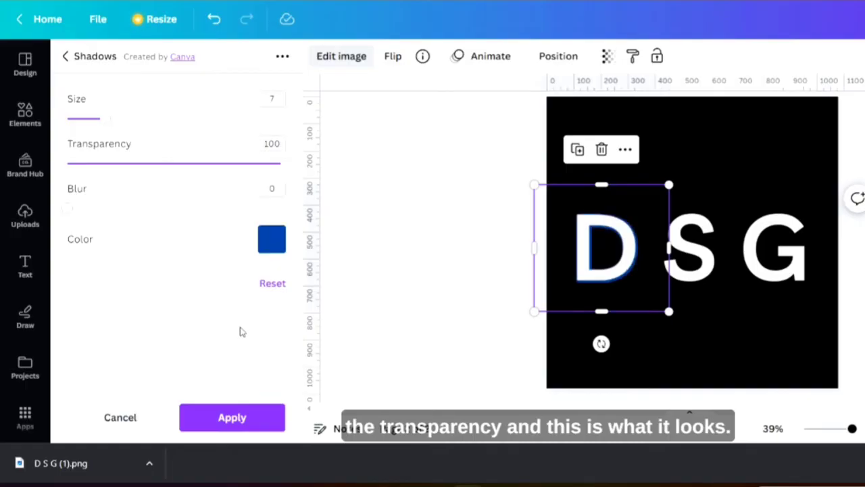
left_click(269, 421)
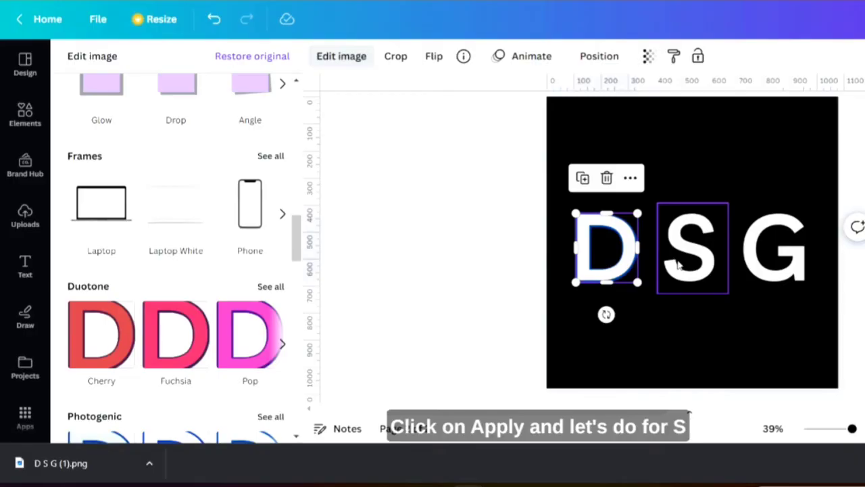
Step: Select the S letter and add a Glow shadow to it
left_click(678, 265)
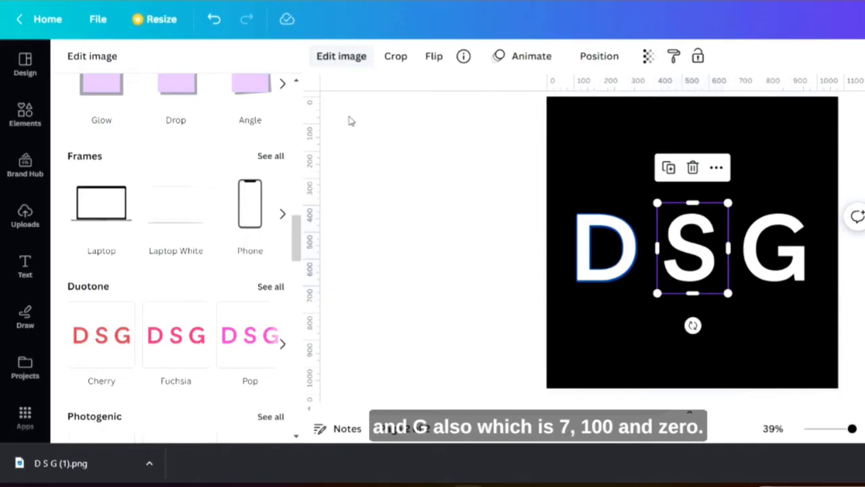
left_click(334, 62)
left_click(335, 62)
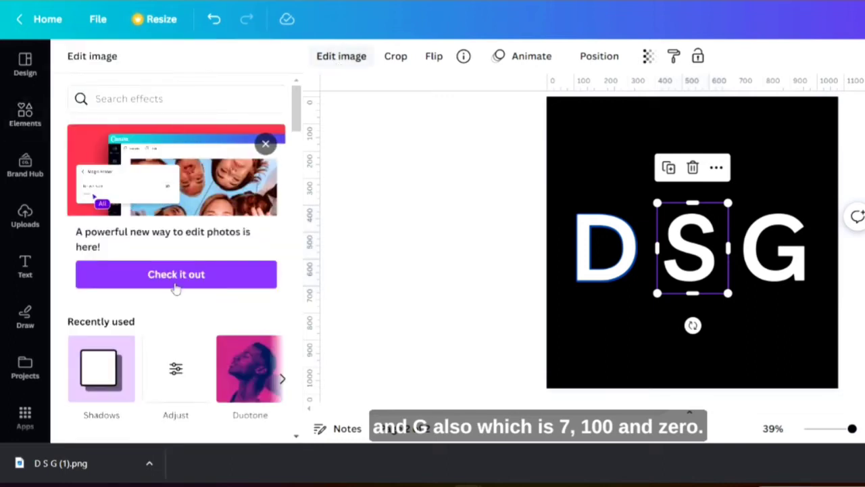
left_click(112, 369)
left_click(178, 147)
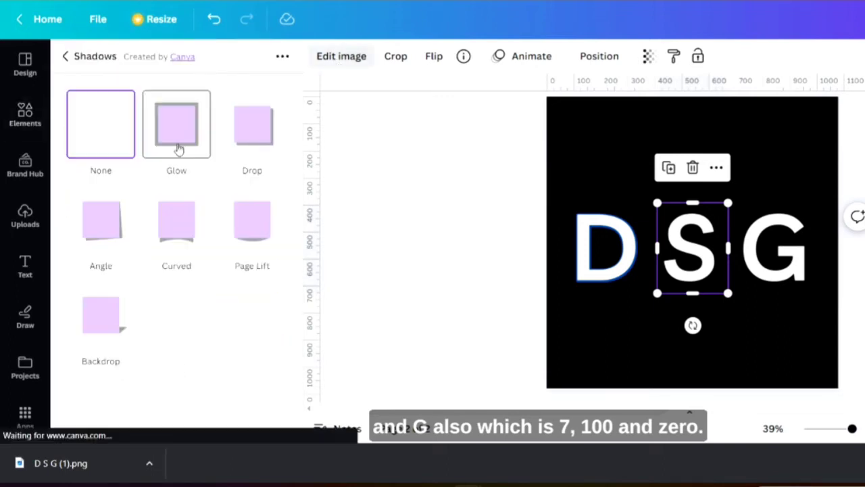
left_click(181, 135)
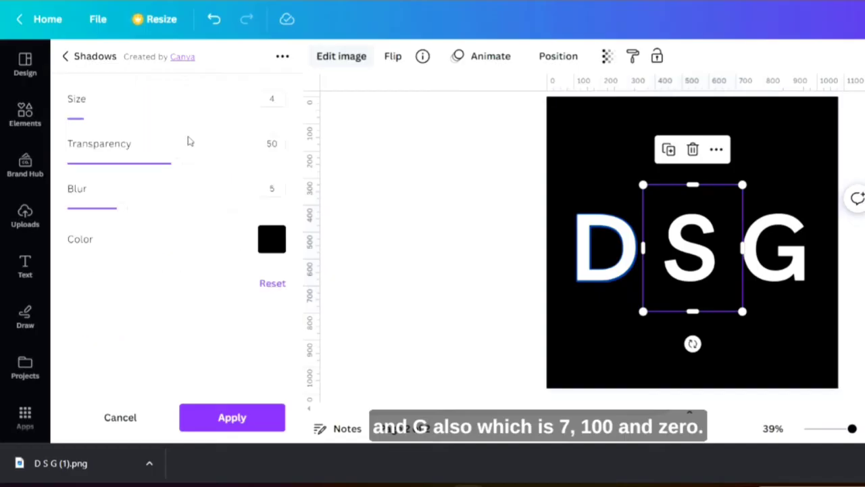
Step: Set the S glow to size 7, transparency 100, blur 0 and Cobalt blue, then apply it
double_click(273, 100)
type("7")
double_click(274, 143)
type("100")
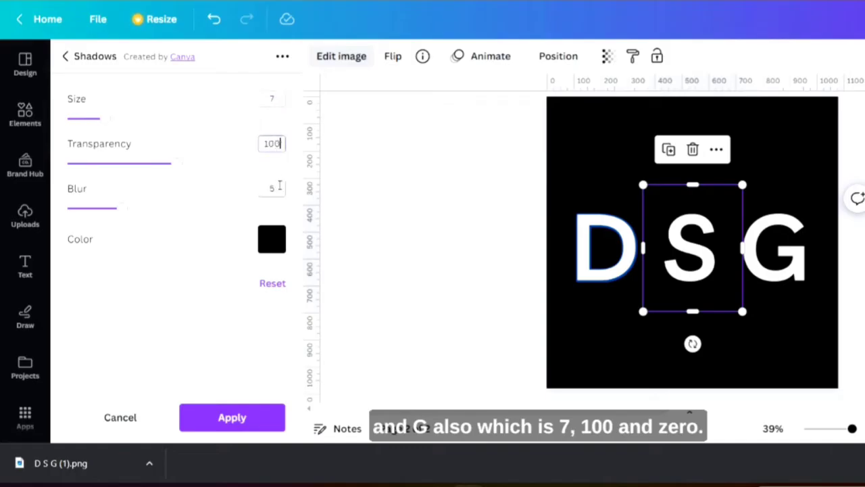
double_click(277, 188)
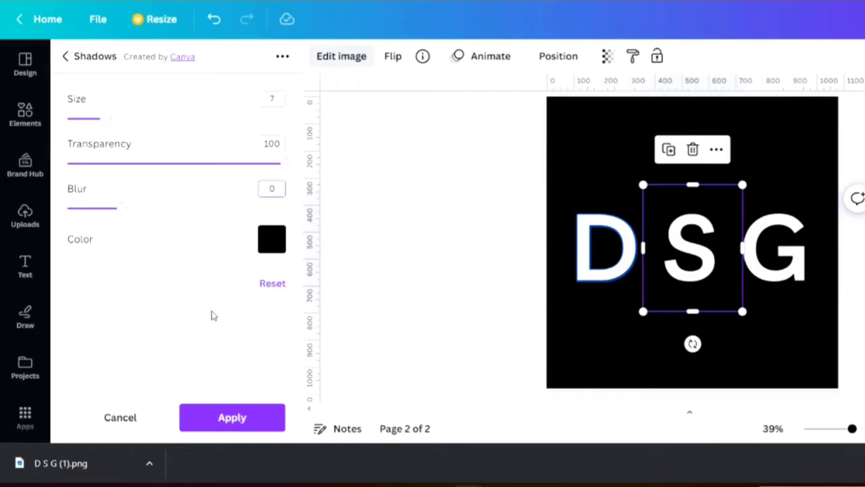
left_click(270, 239)
scroll(402, 128, "down", 2)
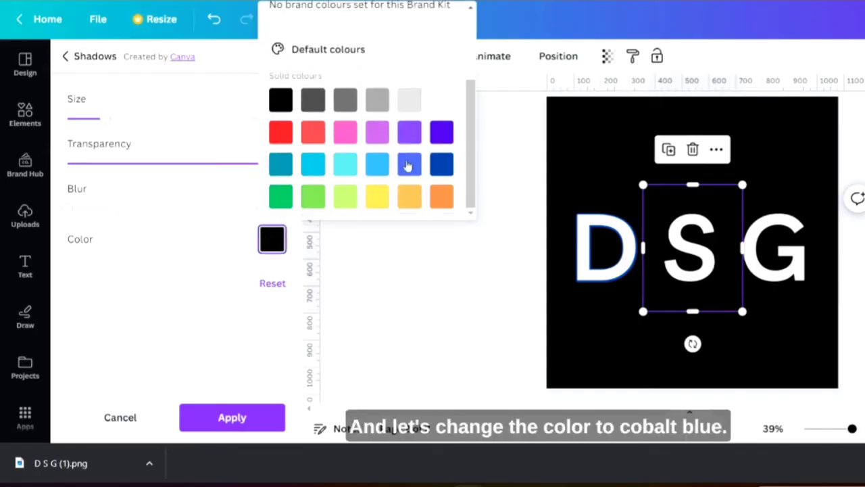
left_click(442, 163)
left_click(232, 417)
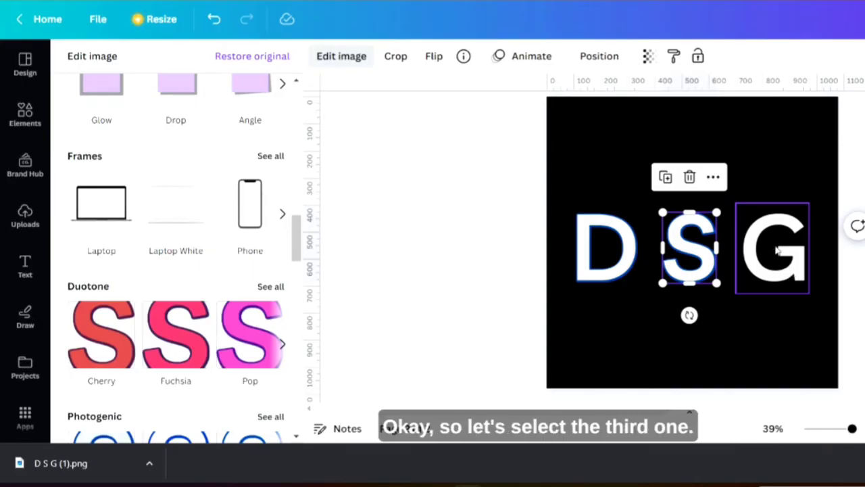
Step: Select the G letter and add a Glow shadow to it
left_click(778, 251)
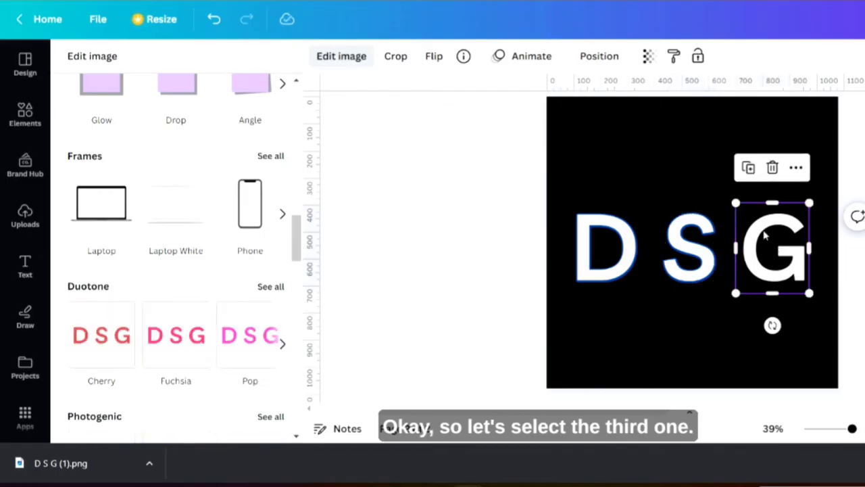
left_click(343, 60)
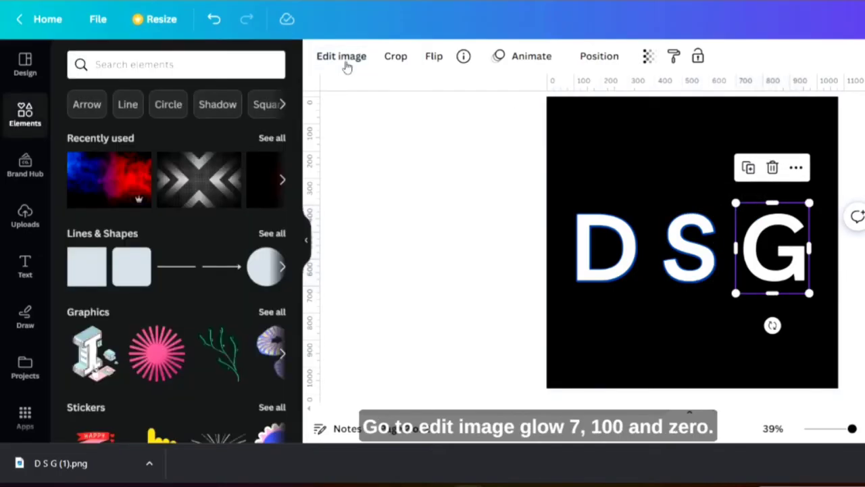
left_click(101, 369)
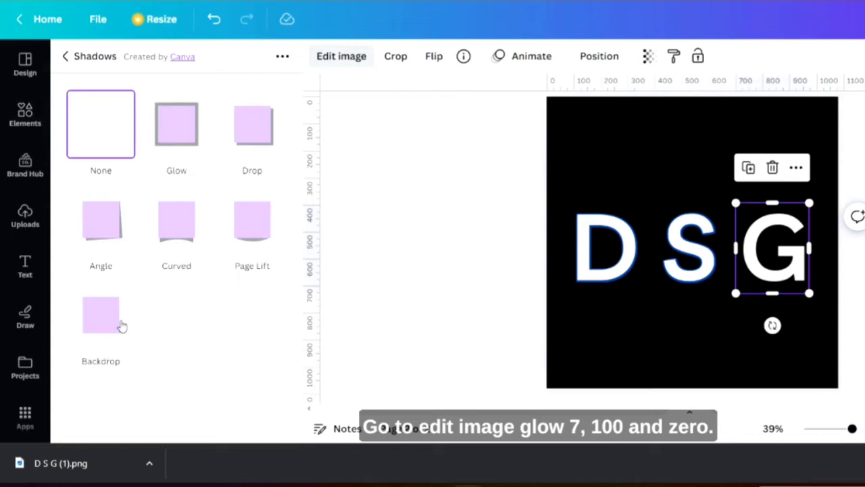
left_click(176, 146)
left_click(178, 128)
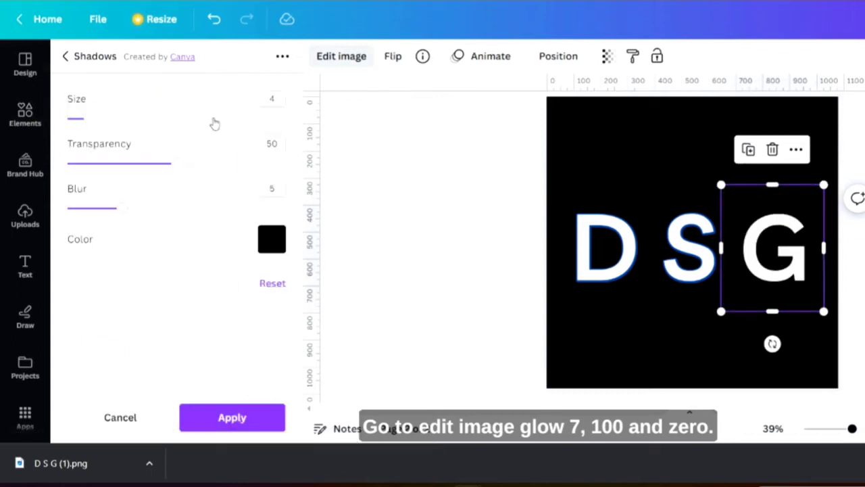
Step: Give the G glow size 7, transparency 100, blur 0 and Cobalt blue colour, then apply it
left_click(284, 143)
type("100")
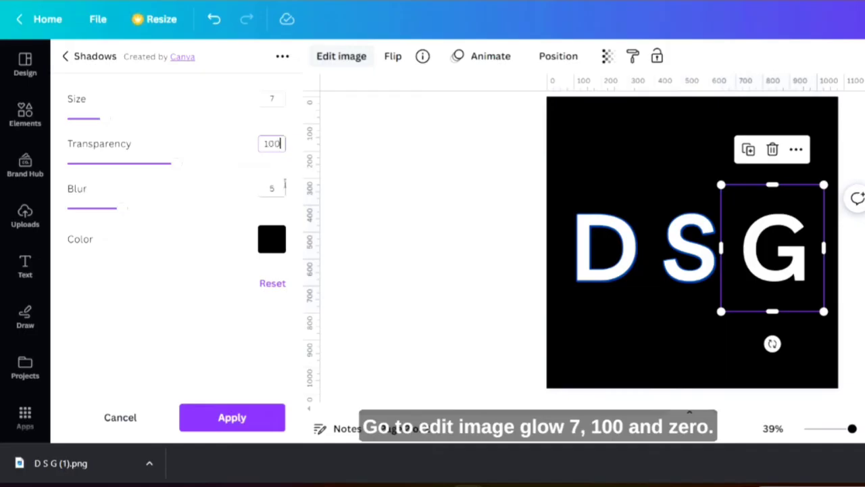
left_click(281, 190)
left_click(272, 240)
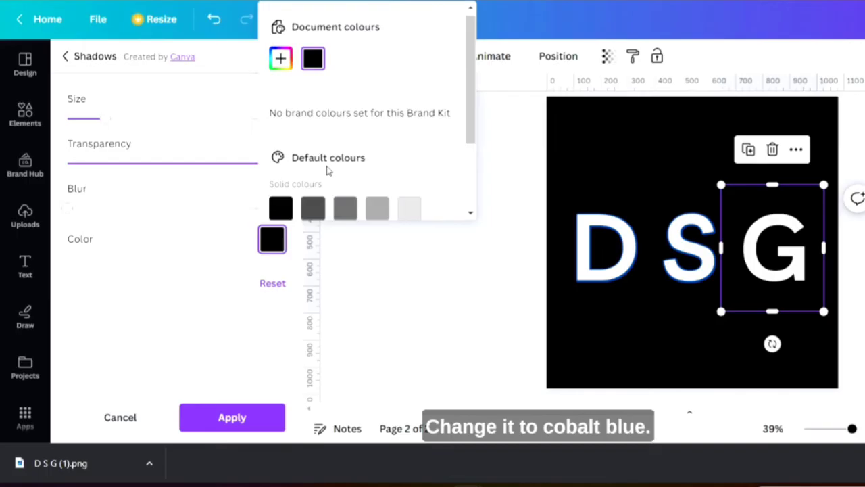
scroll(329, 170, "down", 3)
left_click(443, 166)
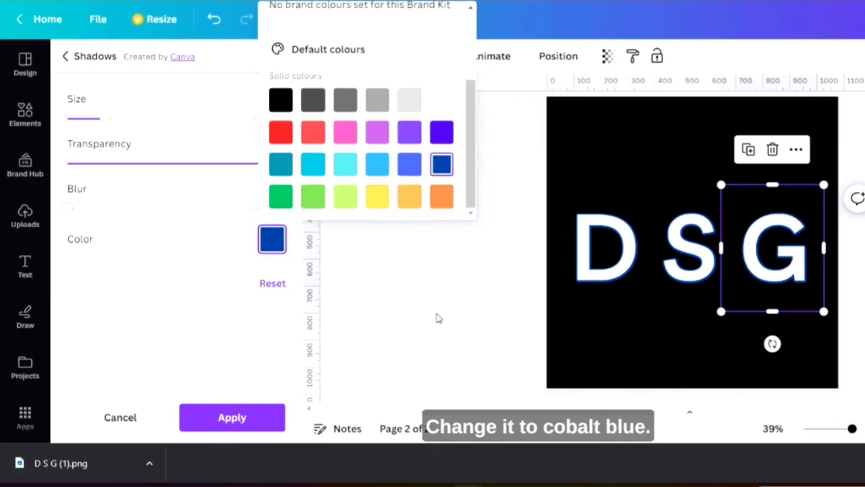
left_click(276, 417)
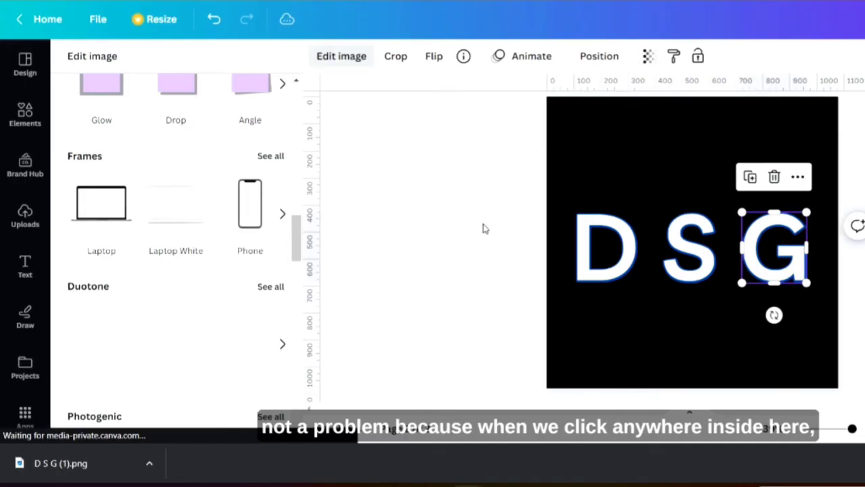
Step: Close the image effects panel and add a horizontal guide across the page
left_click(401, 238)
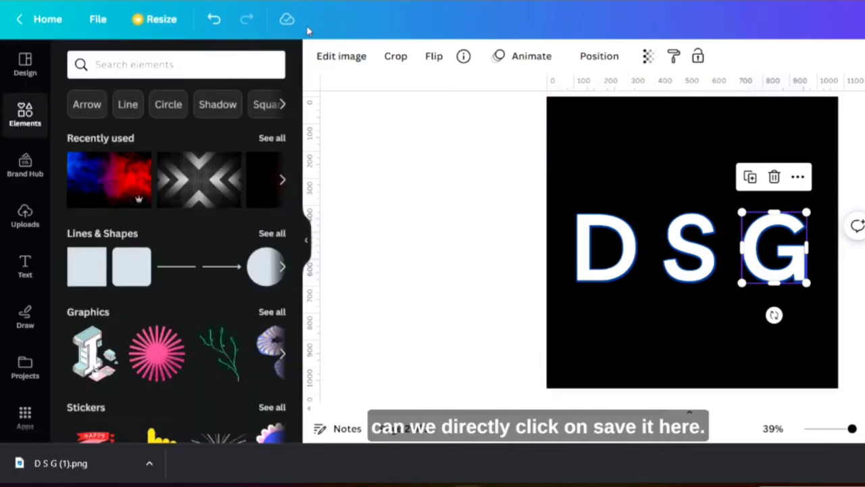
left_click(682, 158)
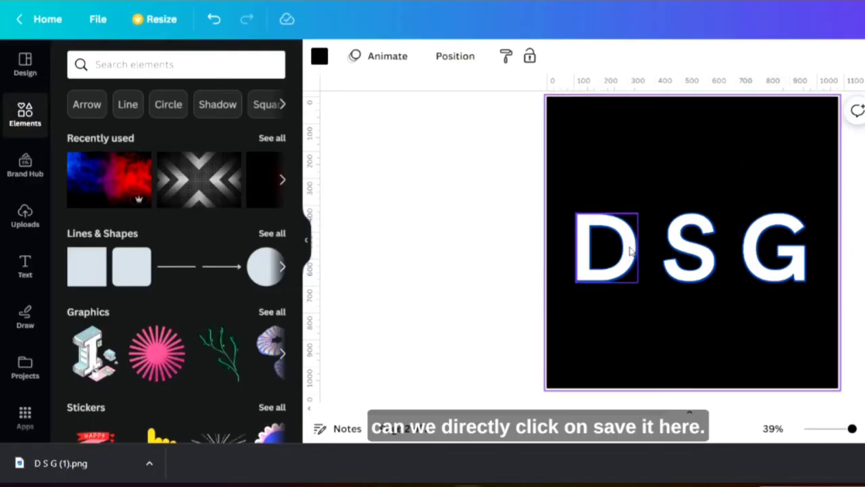
left_click(598, 256)
mouse_move(599, 256)
left_mouse_down()
mouse_move(591, 174)
mouse_move(600, 256)
left_mouse_up()
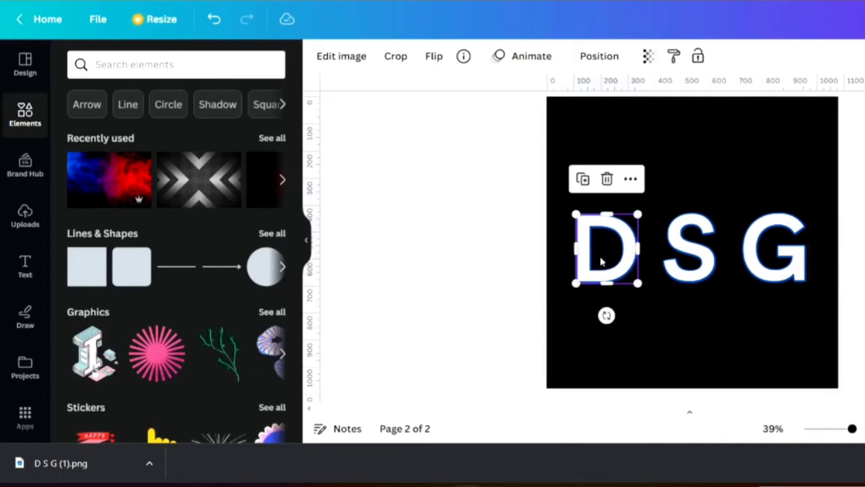
left_click_drag(709, 86, 705, 287)
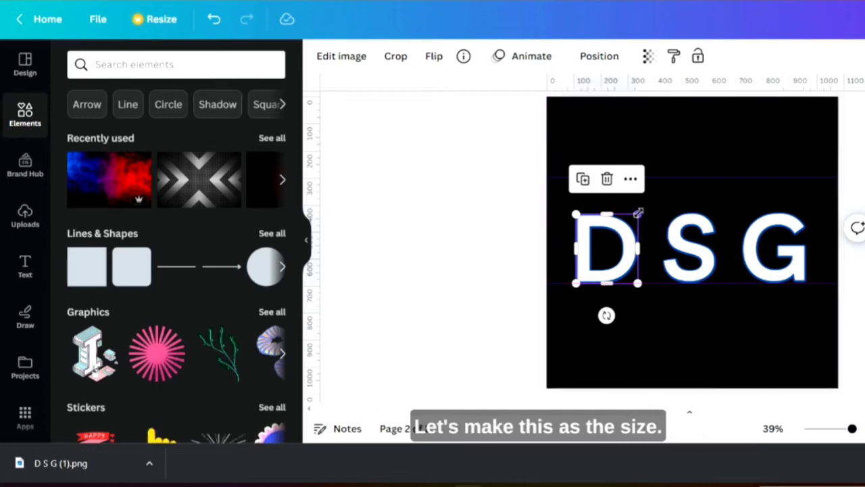
Step: Enlarge the D and the S so they sit side by side
left_click_drag(639, 214, 680, 187)
left_click(711, 230)
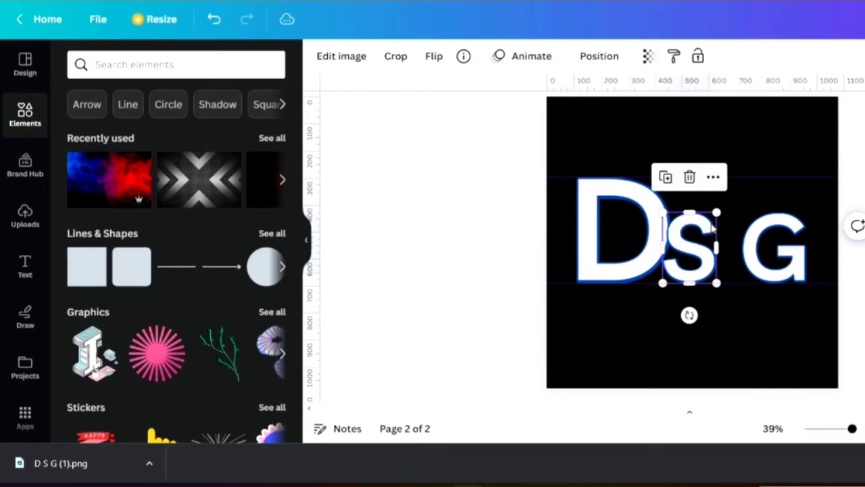
left_click_drag(716, 211, 742, 179)
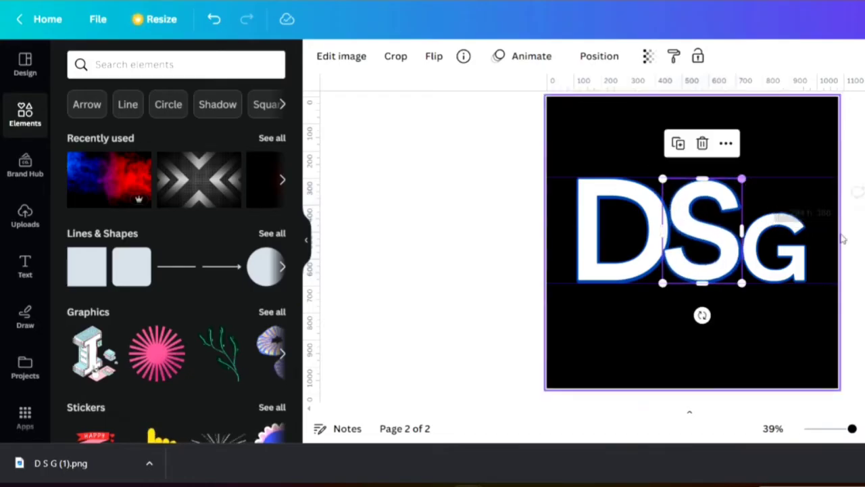
left_click(799, 232)
left_click(721, 227)
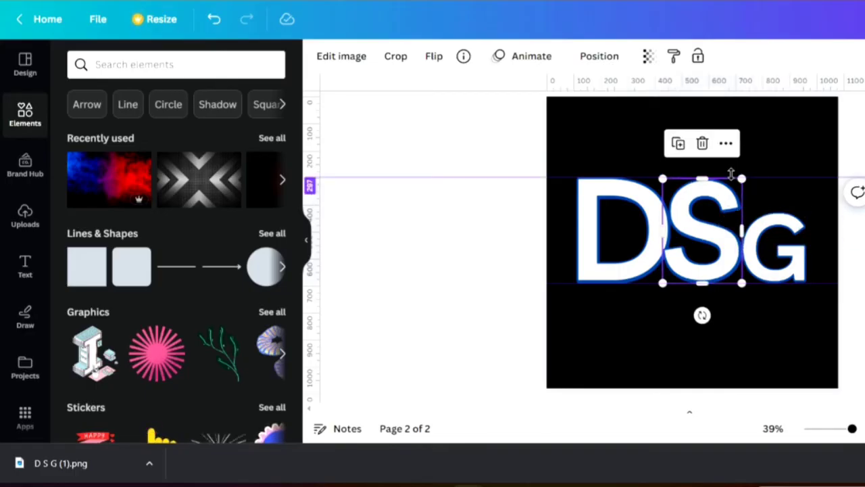
left_click_drag(742, 178, 743, 178)
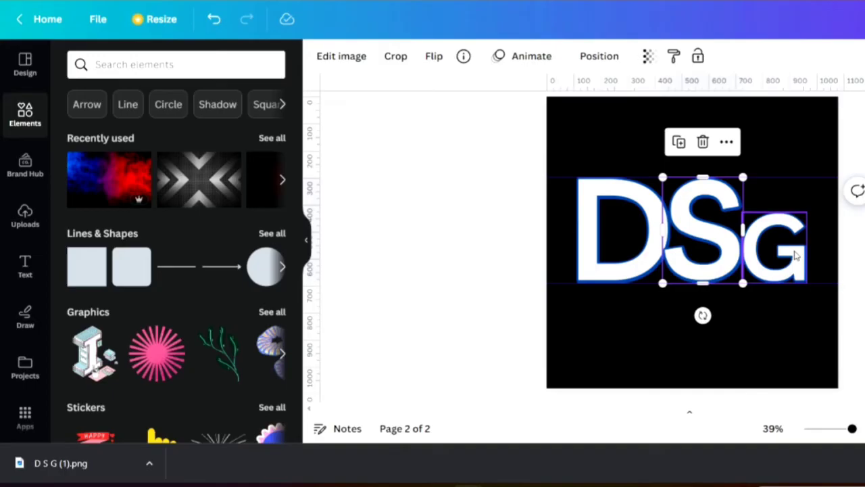
Step: Enlarge the G to match the S and raise the D about 60 px
left_click(796, 254)
left_click_drag(807, 214, 833, 176)
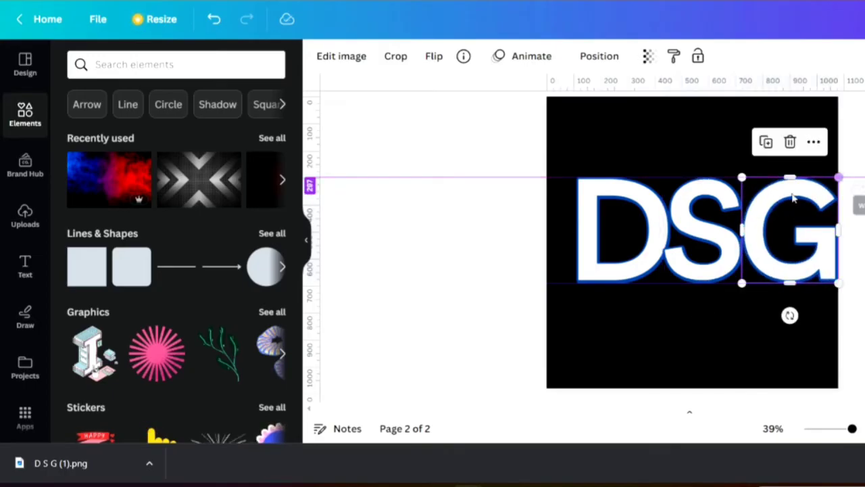
left_click(621, 245)
left_click_drag(615, 250, 602, 196)
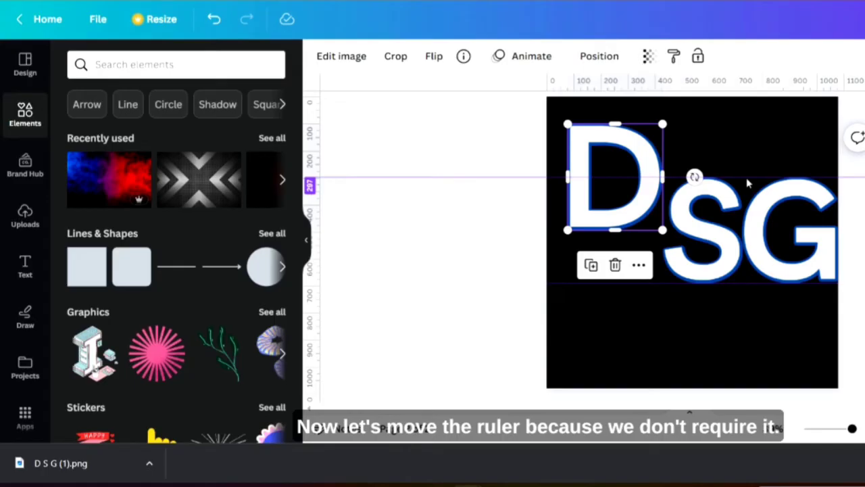
Step: Delete the upper and lower horizontal guides from the page
left_click_drag(735, 177, 734, 77)
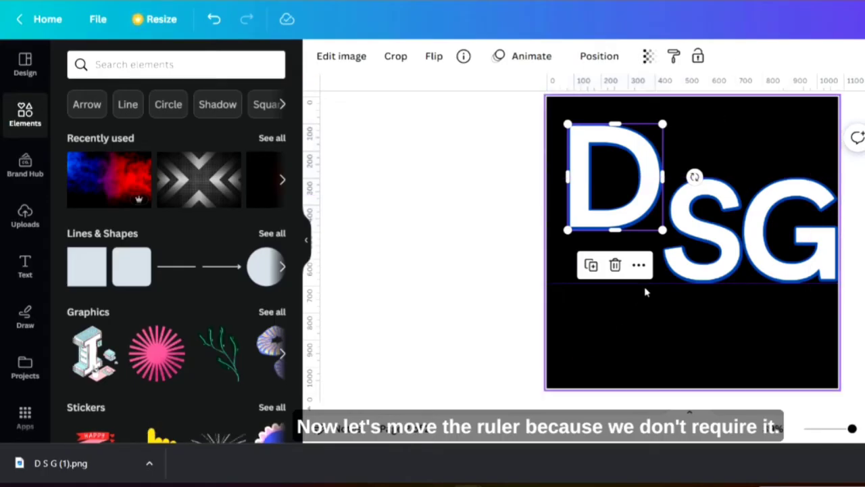
left_click_drag(656, 284, 663, 457)
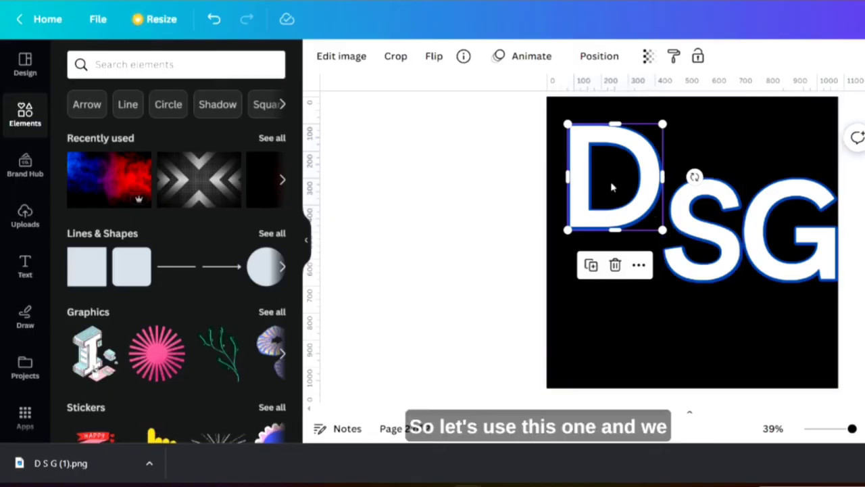
Step: Move and enlarge the S so it overlaps the D, then crop off its top
left_click(715, 232)
left_click_drag(714, 232, 663, 217)
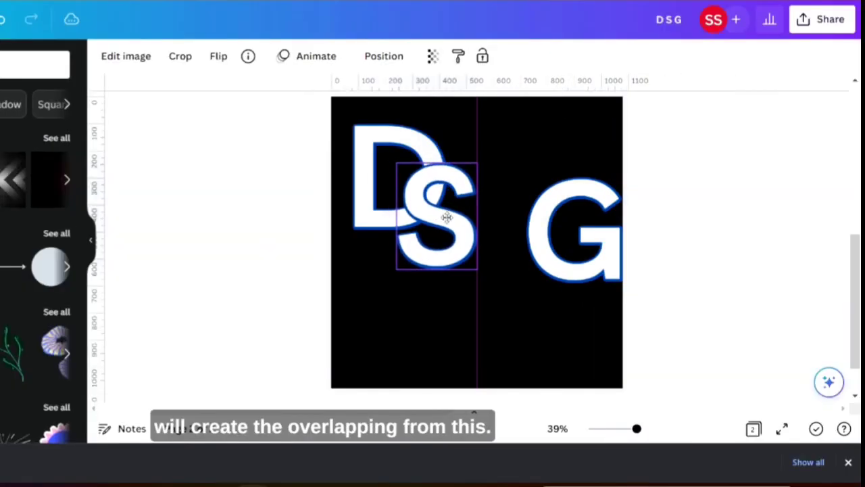
left_click_drag(447, 217, 438, 214)
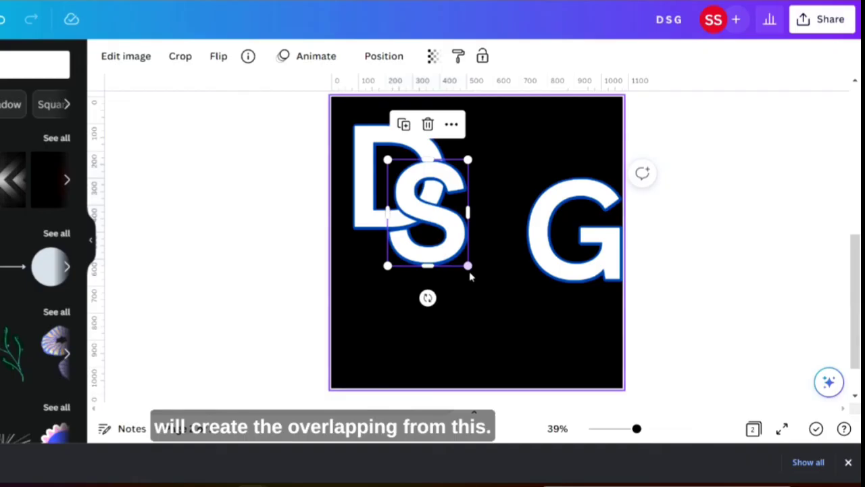
left_click_drag(470, 265, 509, 288)
left_click_drag(464, 248, 457, 234)
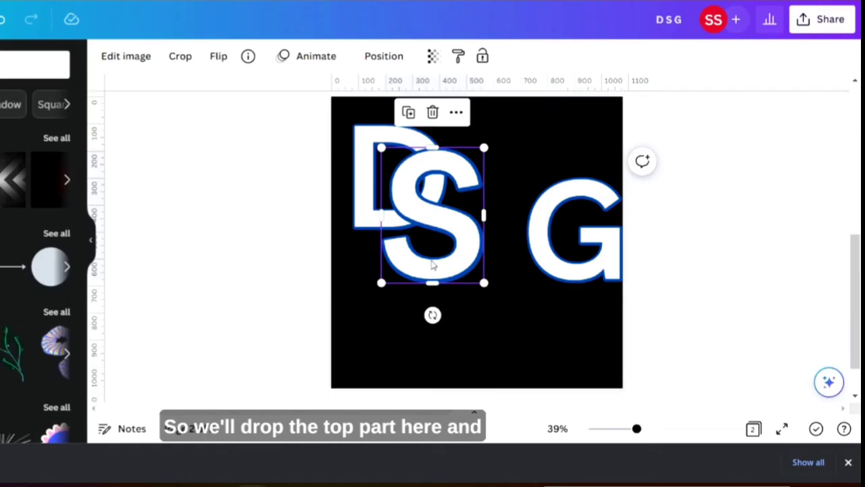
left_click_drag(436, 144, 441, 190)
Step: Duplicate the S, crop the copy to its upper half, and send it to the back
left_click(413, 160)
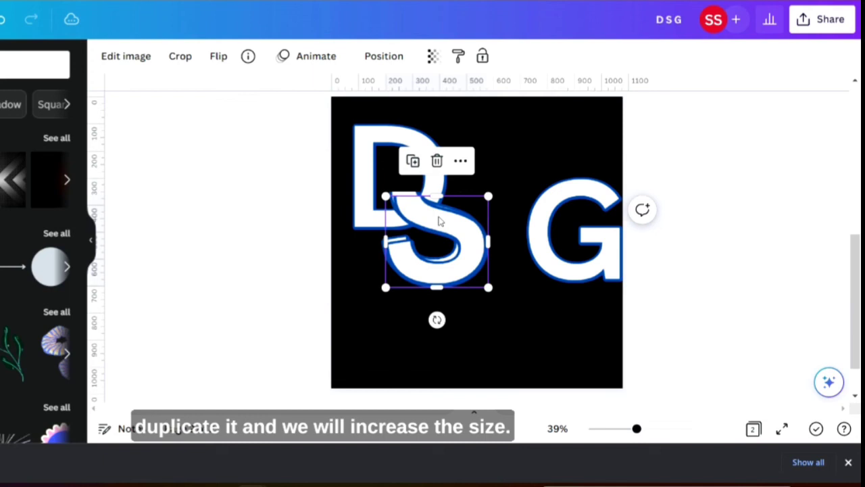
left_click_drag(443, 229, 441, 222)
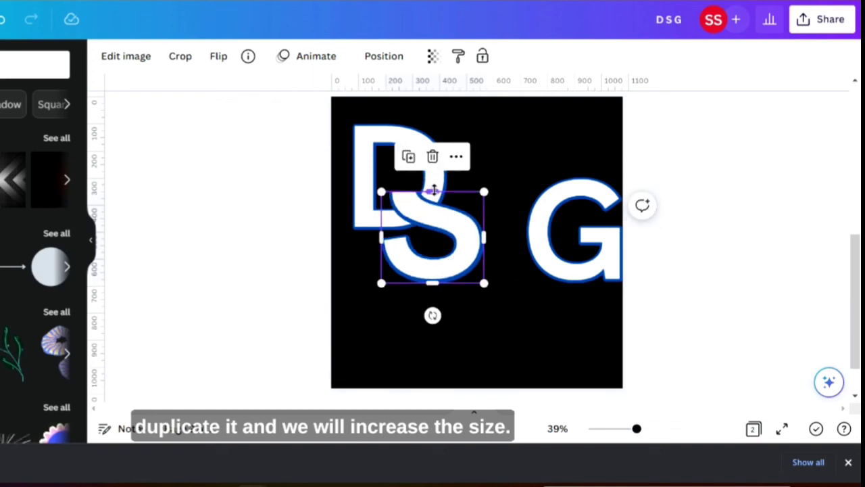
left_click_drag(437, 192, 437, 146)
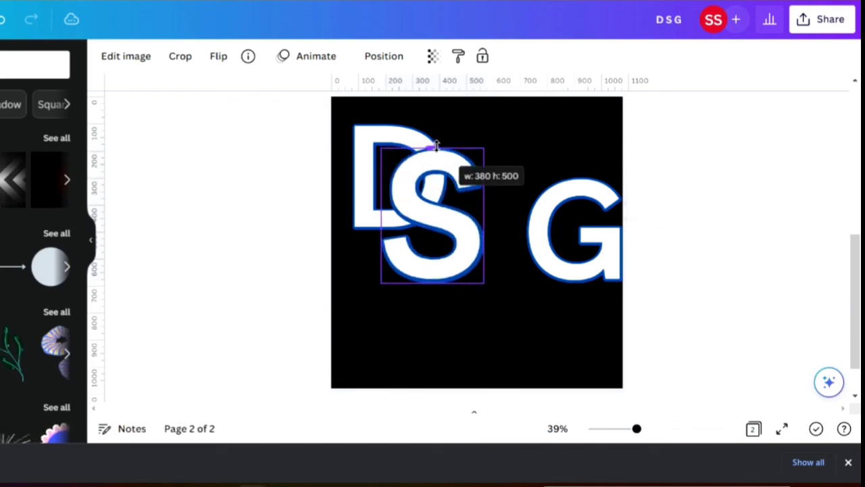
left_click_drag(432, 282, 446, 197)
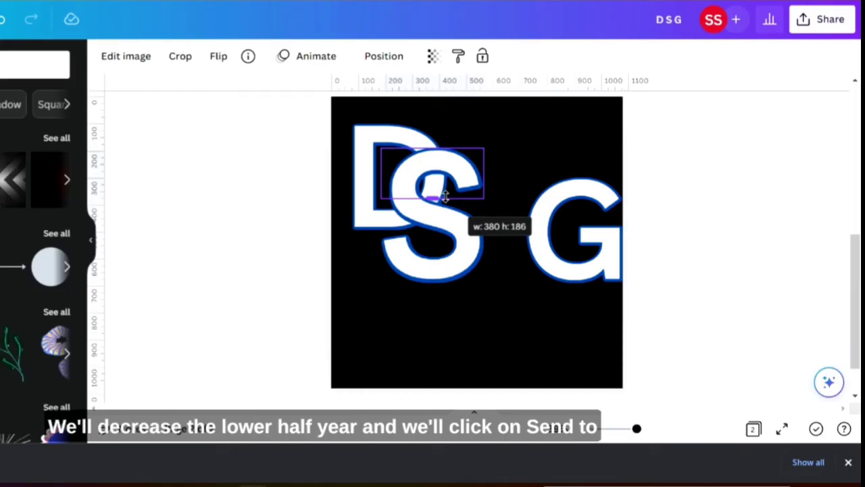
left_click_drag(446, 197, 446, 196)
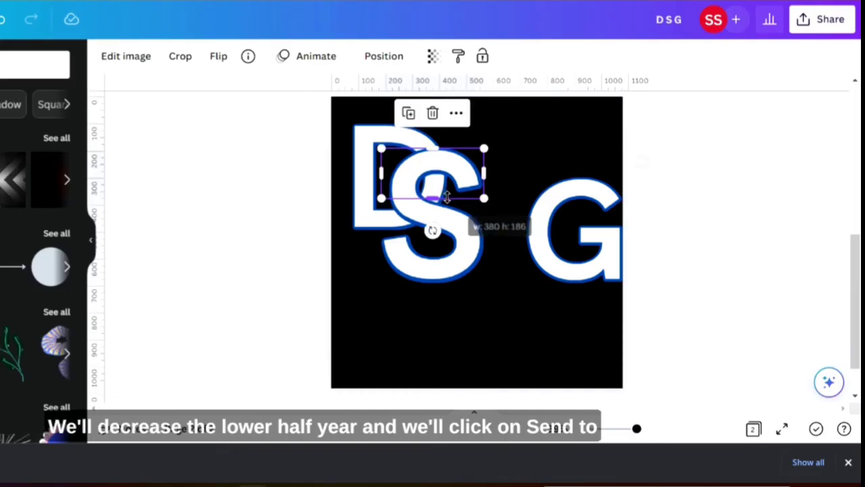
right_click(457, 179)
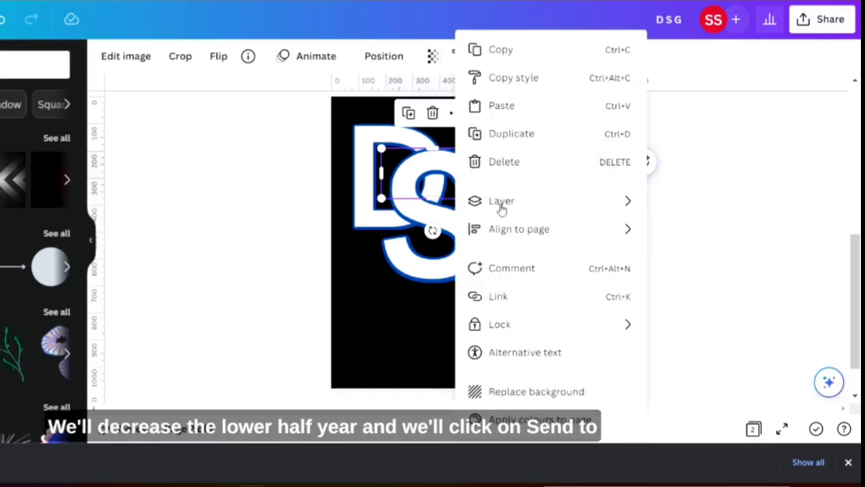
mouse_move(502, 208)
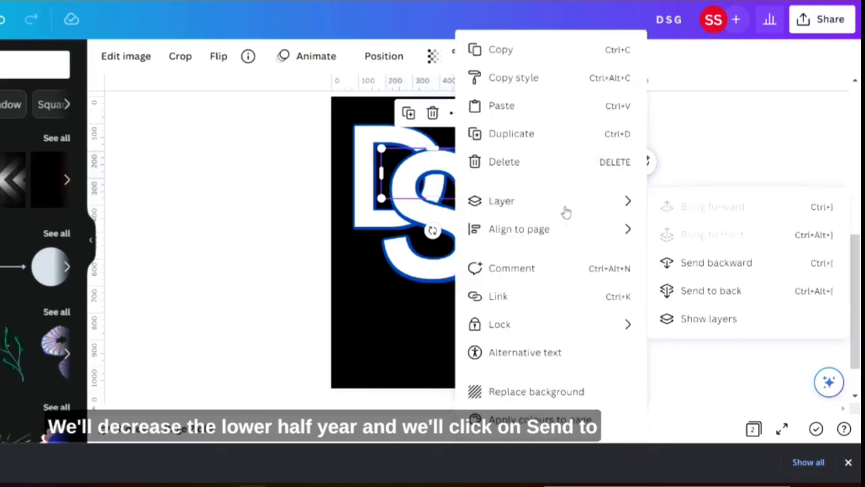
left_click(705, 292)
left_click(235, 175)
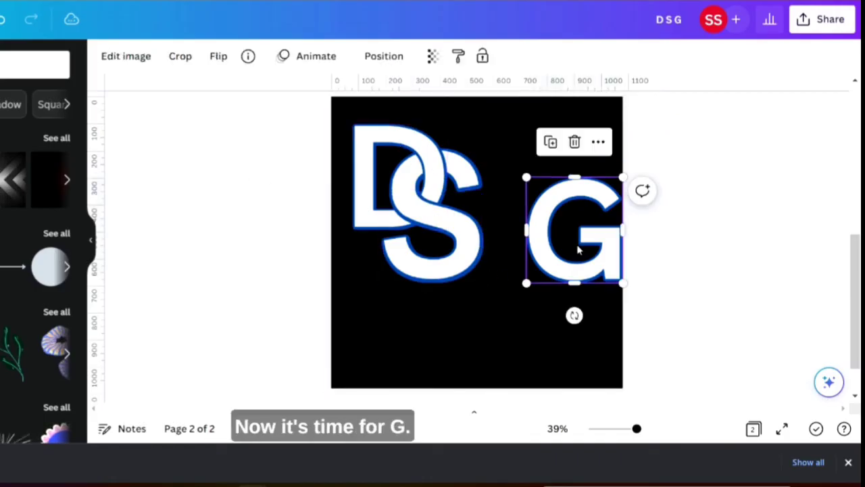
Step: Slide the G under the S, enlarge it slightly, and crop away its top
left_click_drag(578, 255, 477, 282)
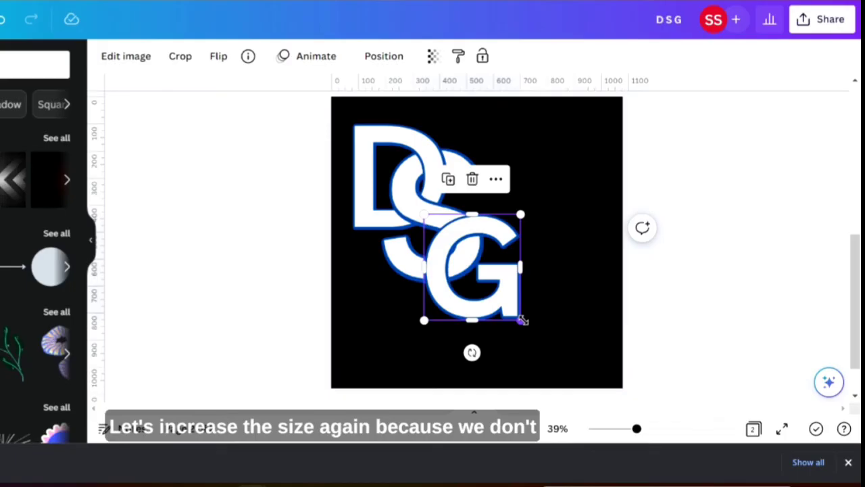
left_click_drag(521, 320, 536, 336)
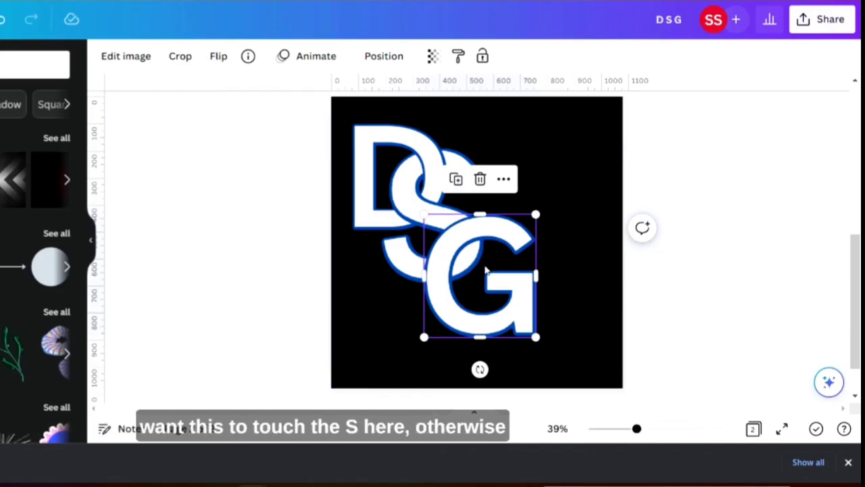
left_click_drag(501, 282, 492, 272)
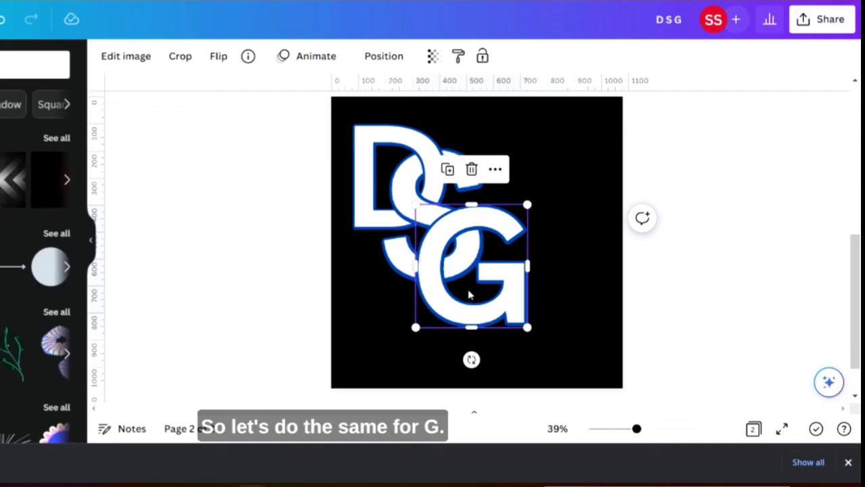
left_click_drag(471, 204, 472, 251)
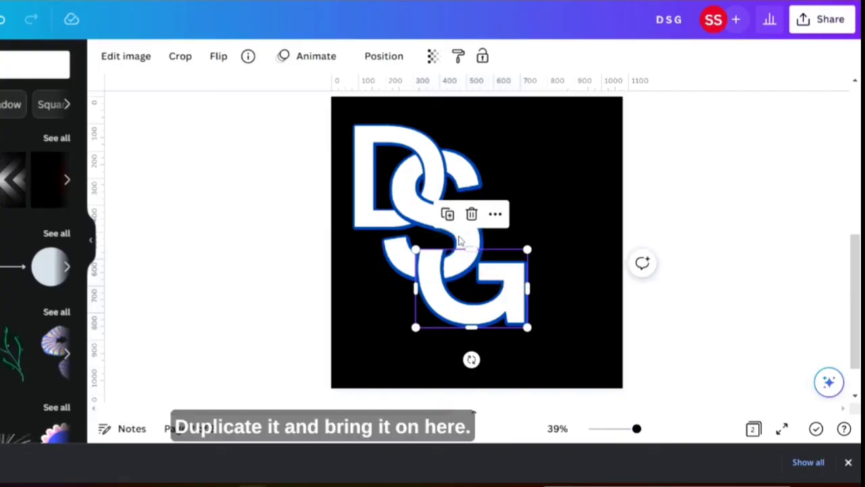
Step: Duplicate the G, crop the copy to its top part, and send it behind the letters
left_click(448, 213)
left_click_drag(475, 287, 475, 204)
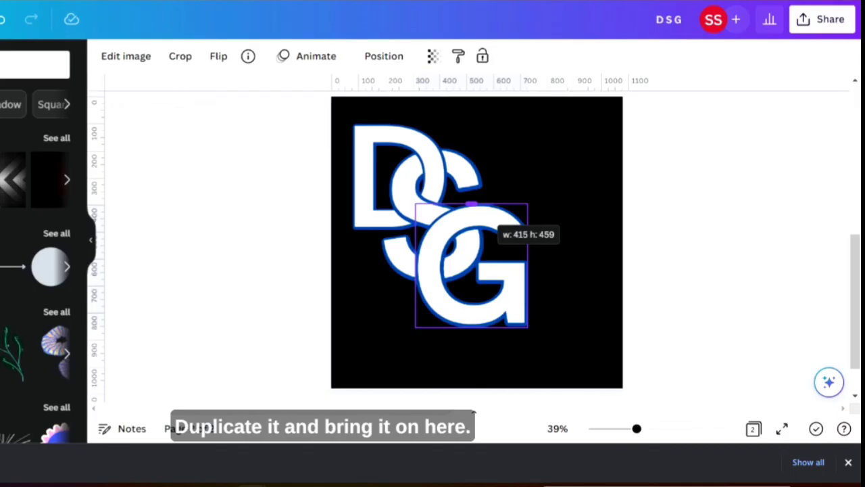
left_click_drag(473, 327, 481, 256)
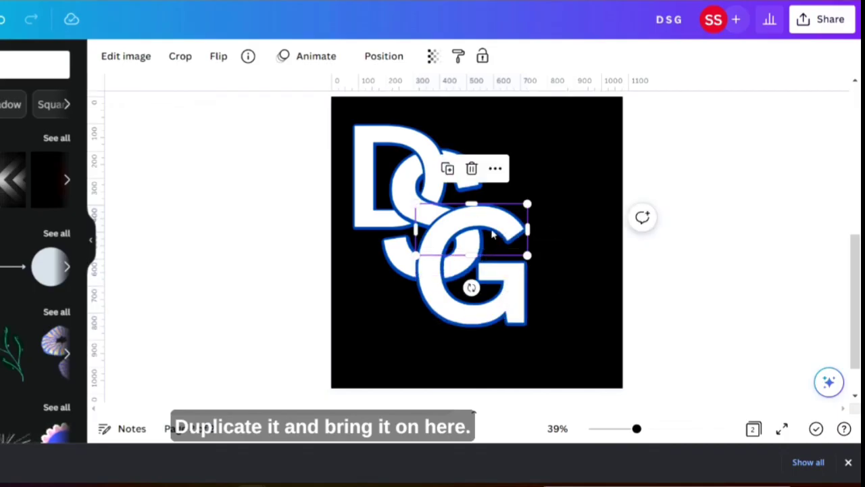
right_click(493, 233)
mouse_move(558, 203)
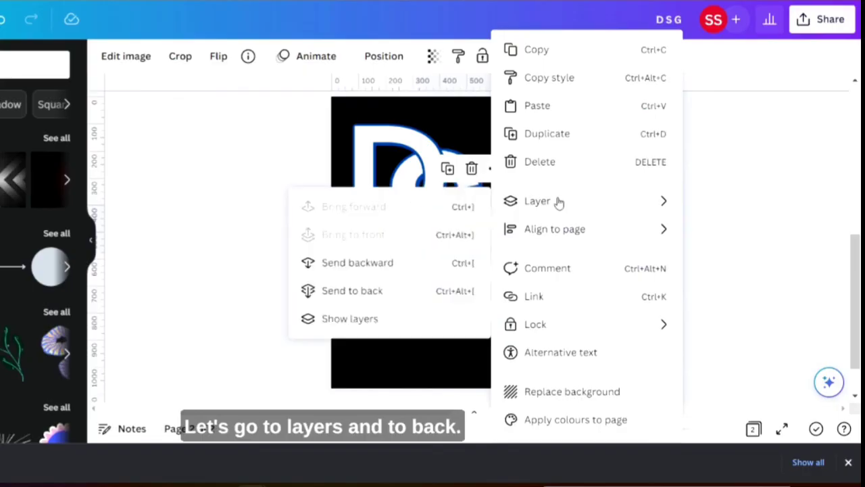
left_click(377, 292)
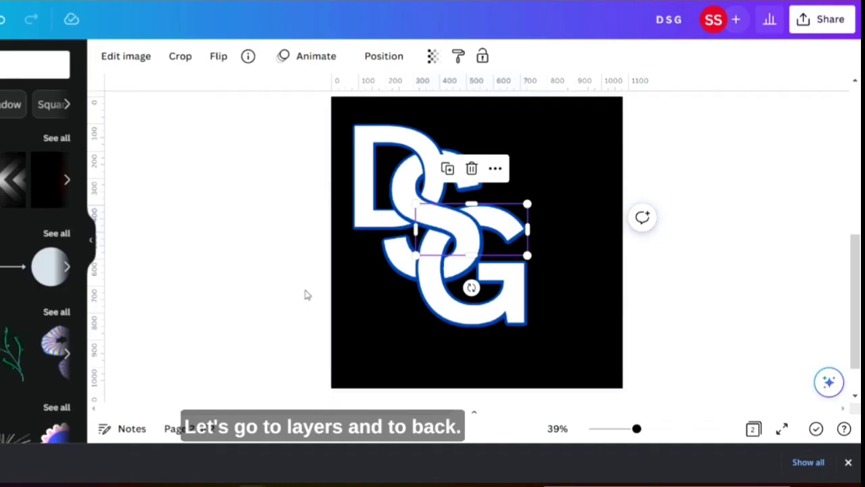
left_click(242, 258)
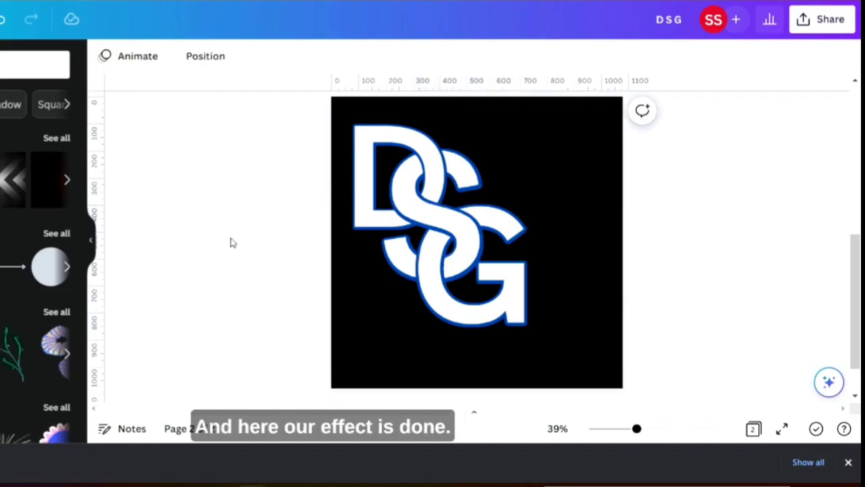
Step: Select all monogram pieces with Ctrl+A, scale them up together, and center them on the black square
left_click(416, 272)
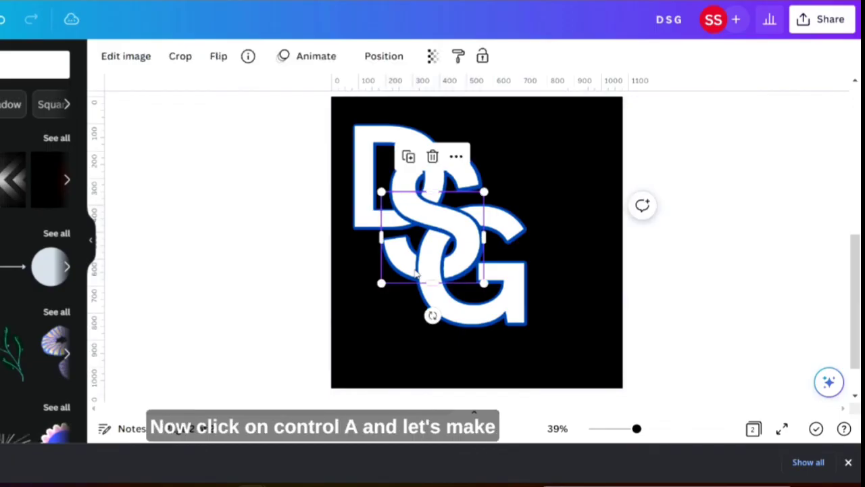
key("ctrl+a")
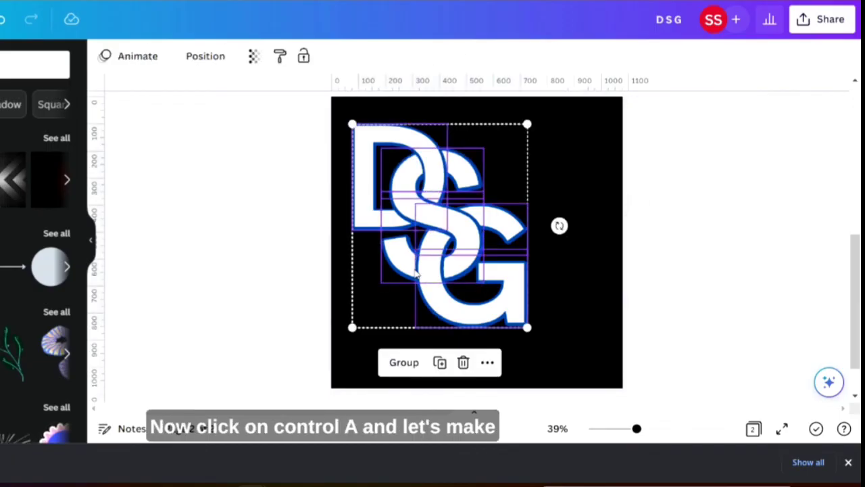
left_click_drag(528, 328, 568, 367)
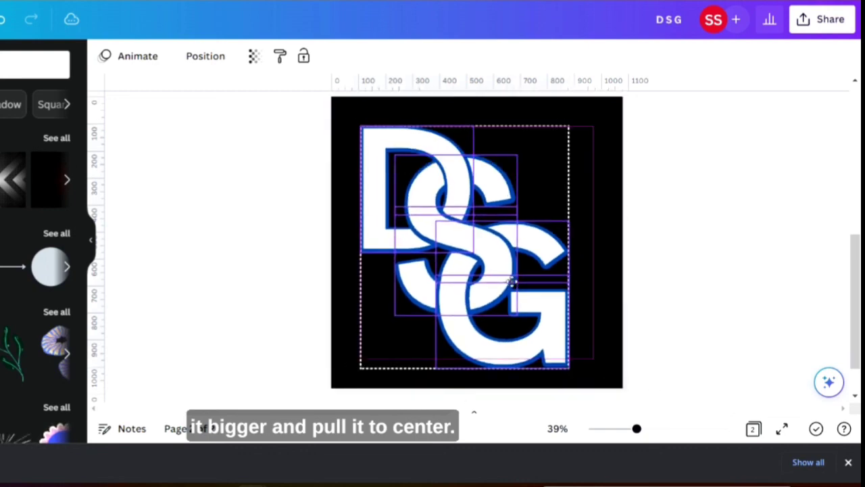
left_click_drag(510, 280, 517, 280)
left_click(288, 252)
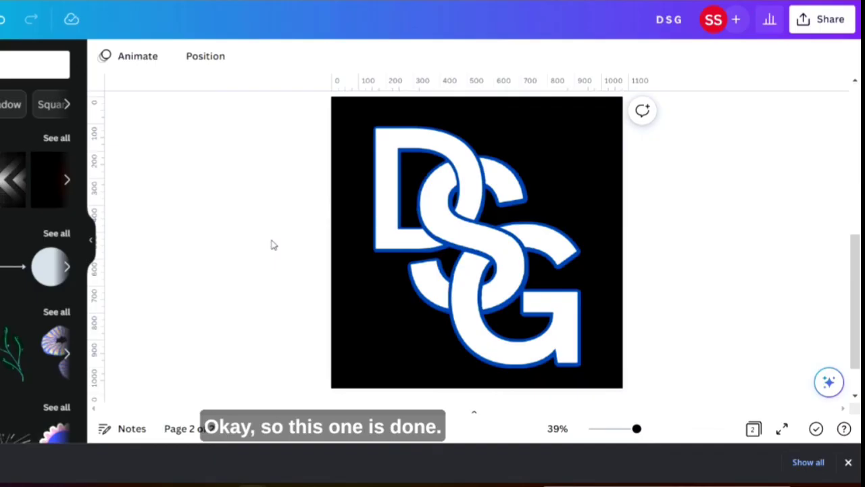